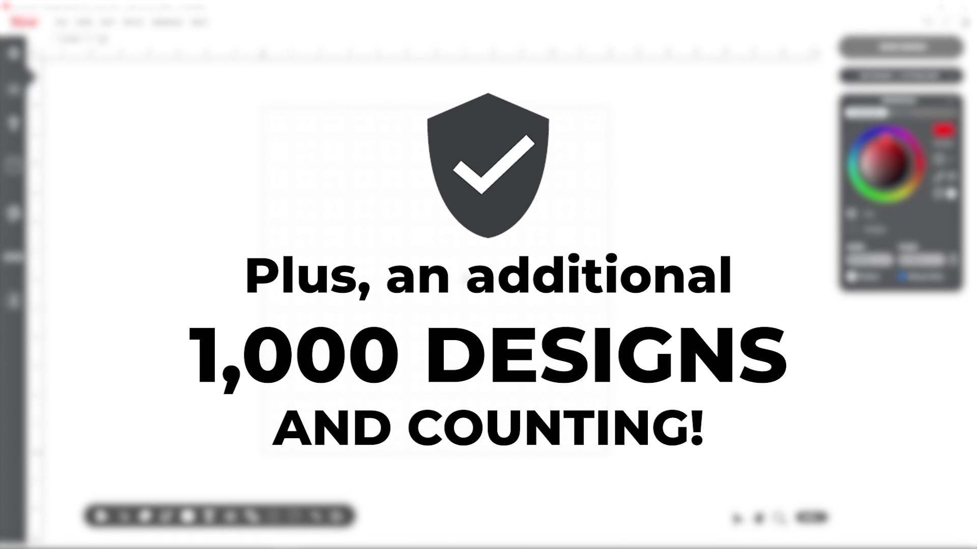
Load the Craft Life design, about 4.3 in wide, from the Words & Phrases library
click(8, 174)
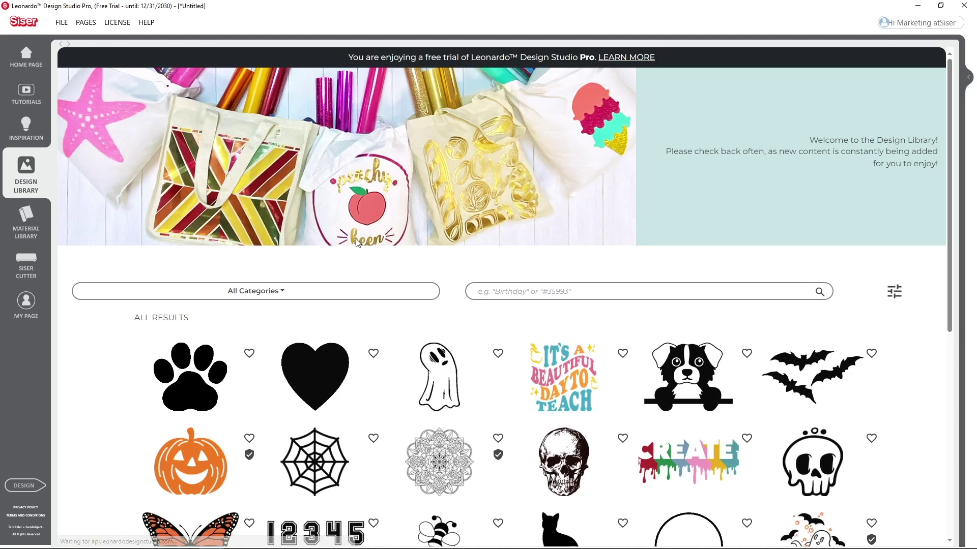
click(332, 292)
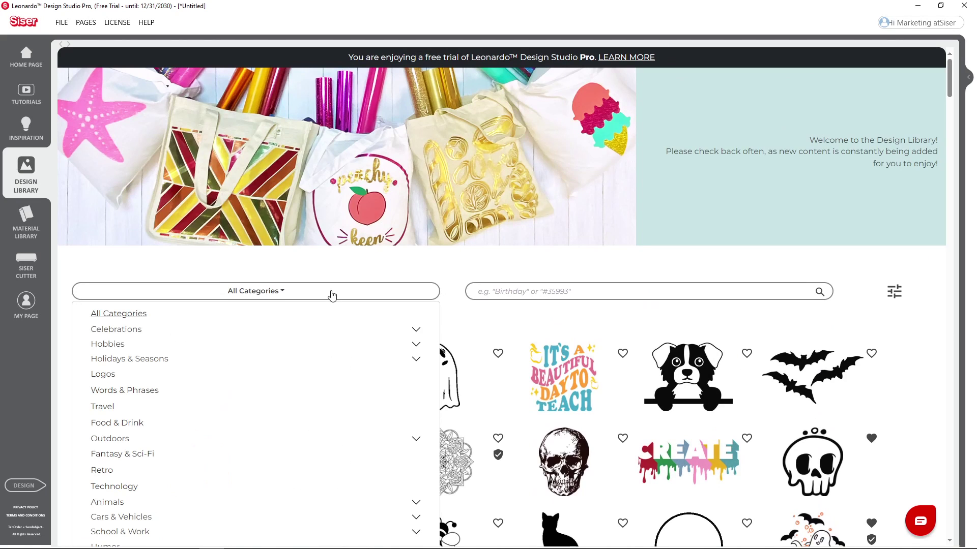
click(264, 390)
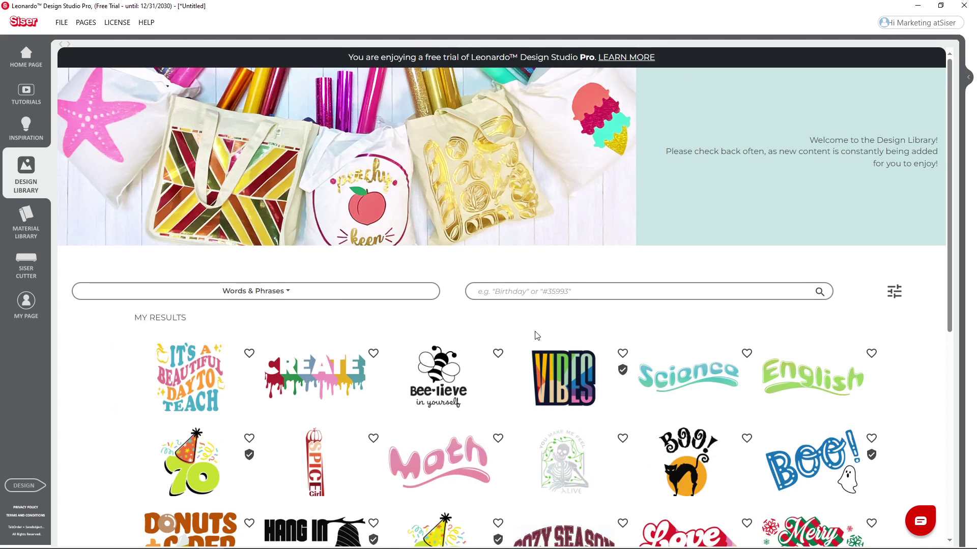
scroll(535, 335, down, 5)
click(215, 354)
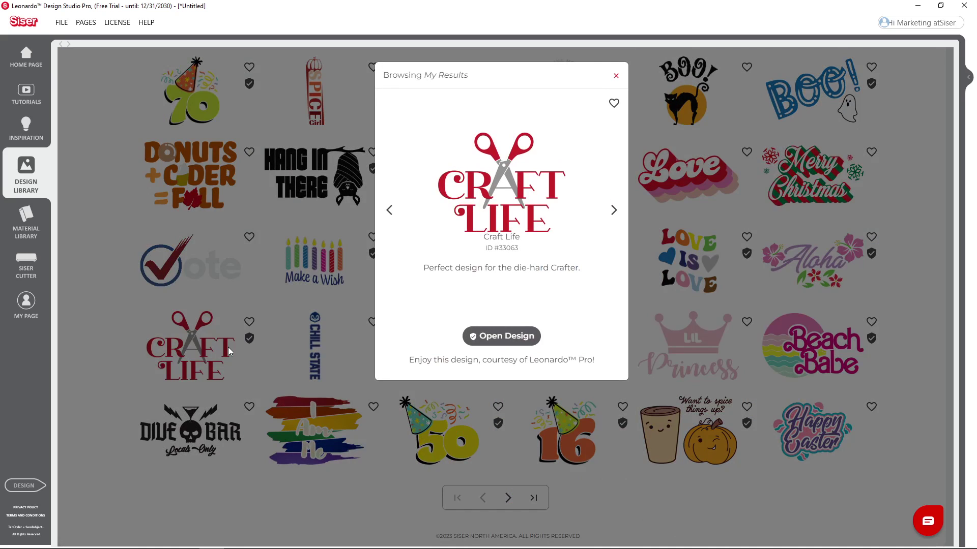
click(465, 337)
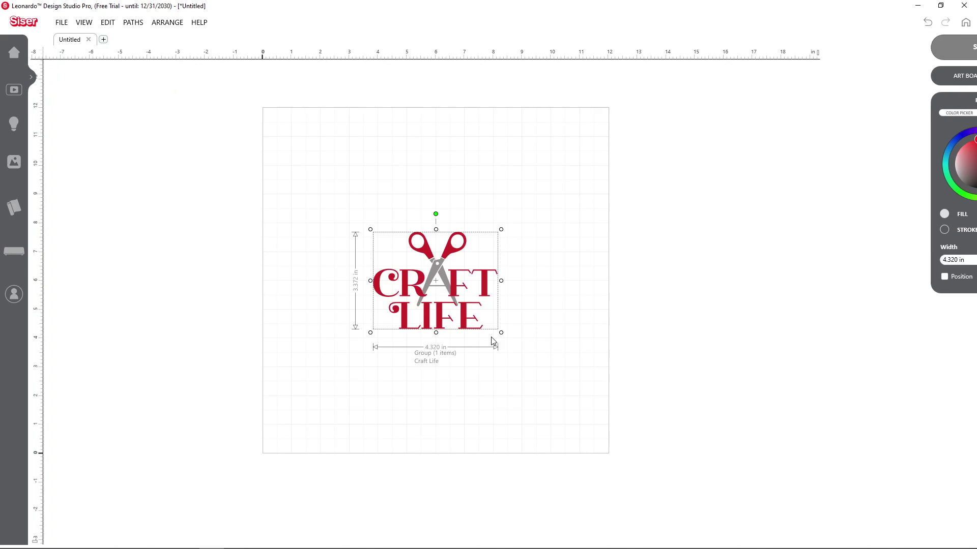
Add a black rounded square and a red five-sided pentagon to the artboard
click(189, 518)
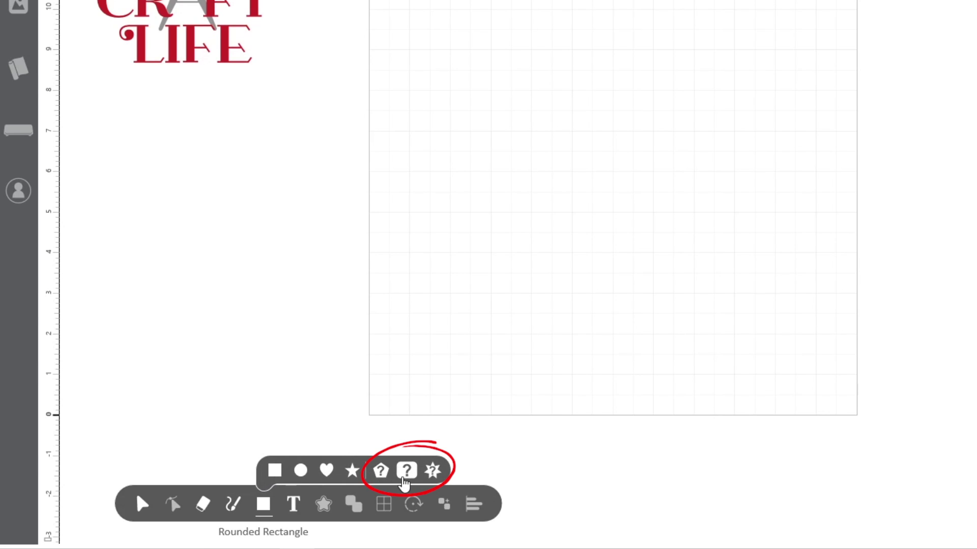
click(406, 471)
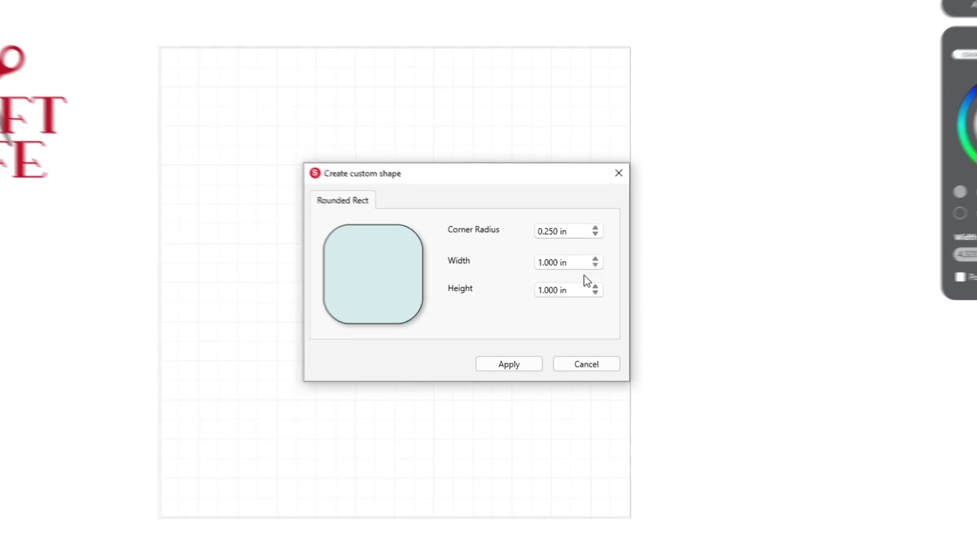
click(507, 368)
click(251, 492)
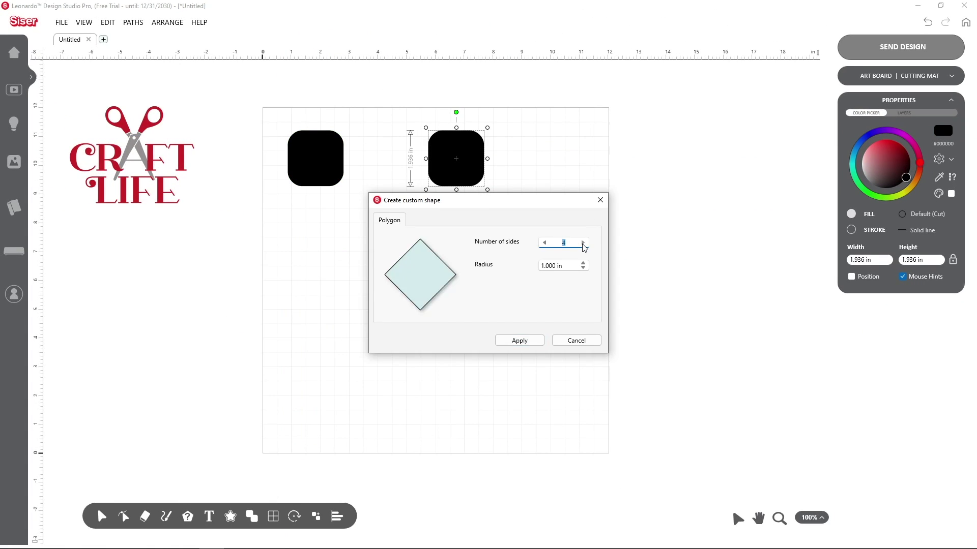
Add a red six-point custom star and a red diamond
click(519, 340)
click(313, 154)
click(233, 493)
text(6)
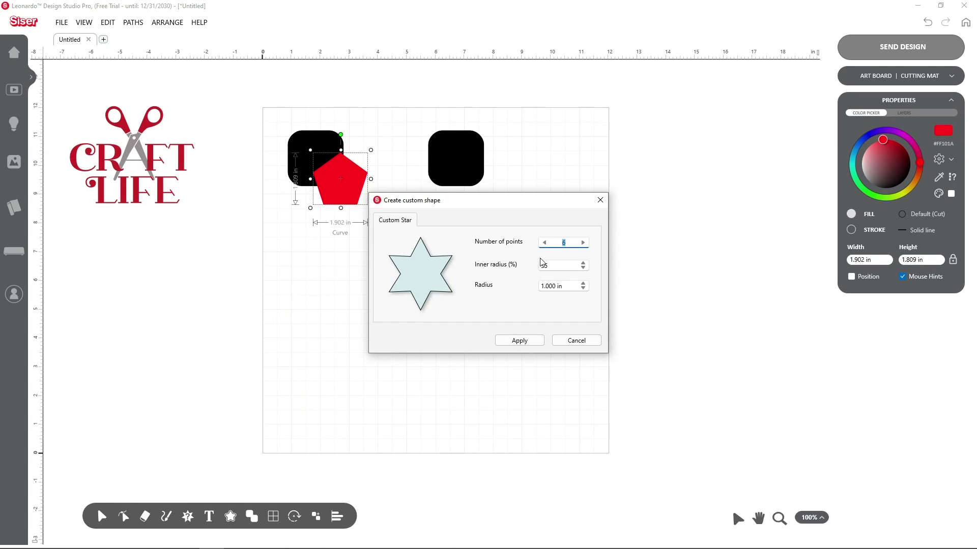
click(518, 341)
click(188, 516)
click(312, 493)
click(294, 517)
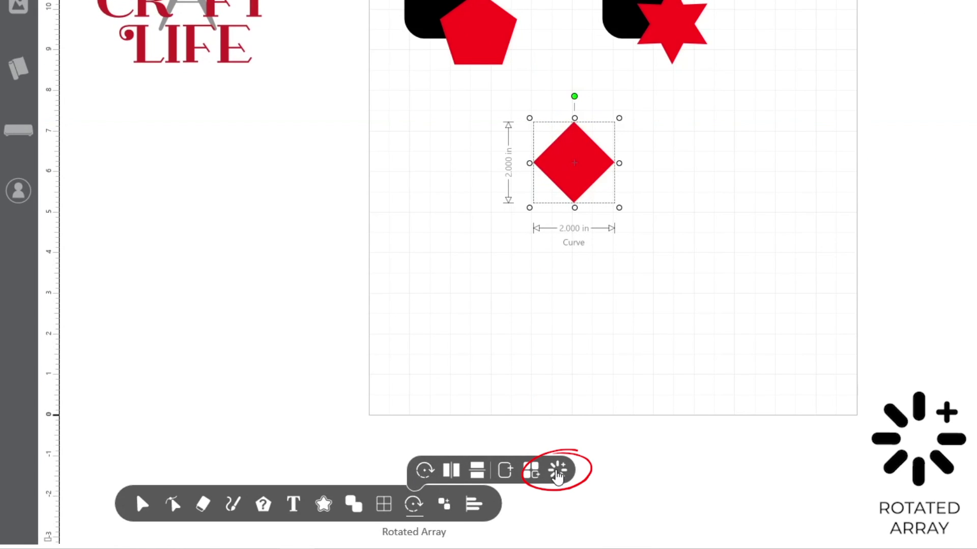
Rotate-array the diamond into 6 copies at -1.375 in spacing, then move the flower left
click(557, 473)
click(672, 187)
click(672, 187)
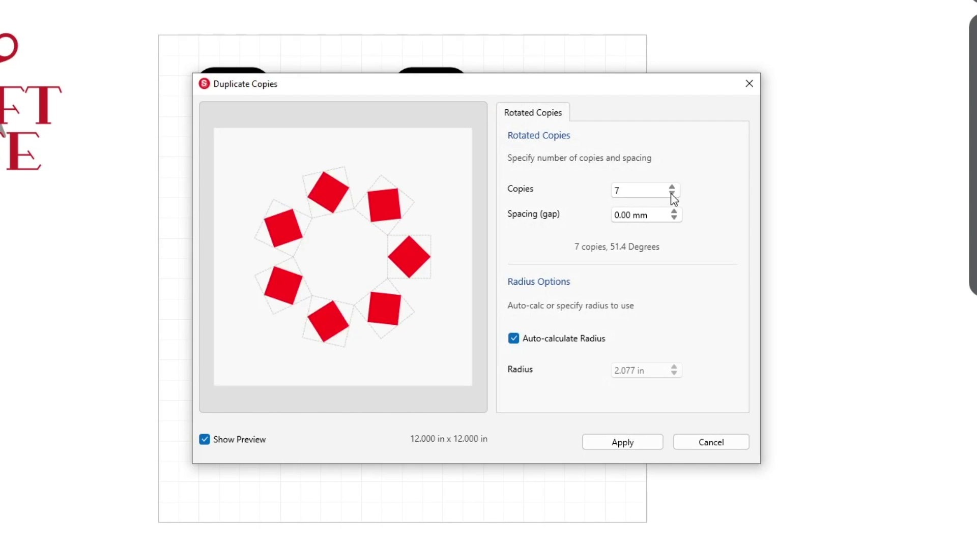
click(672, 194)
click(674, 218)
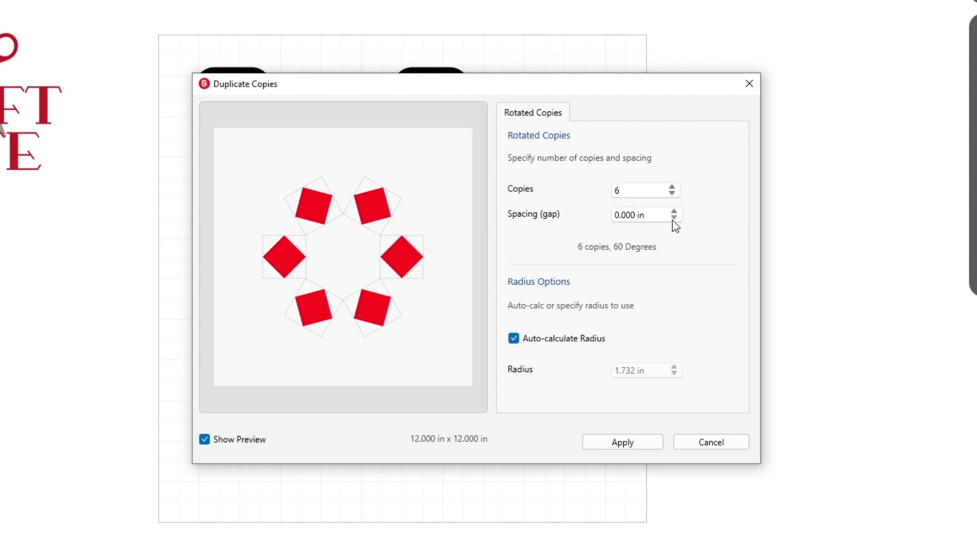
click(674, 218)
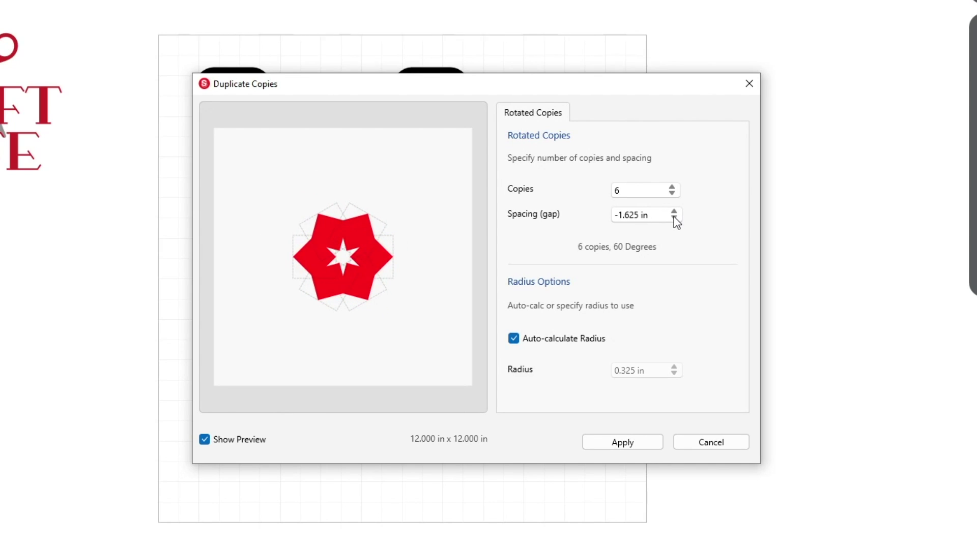
click(674, 211)
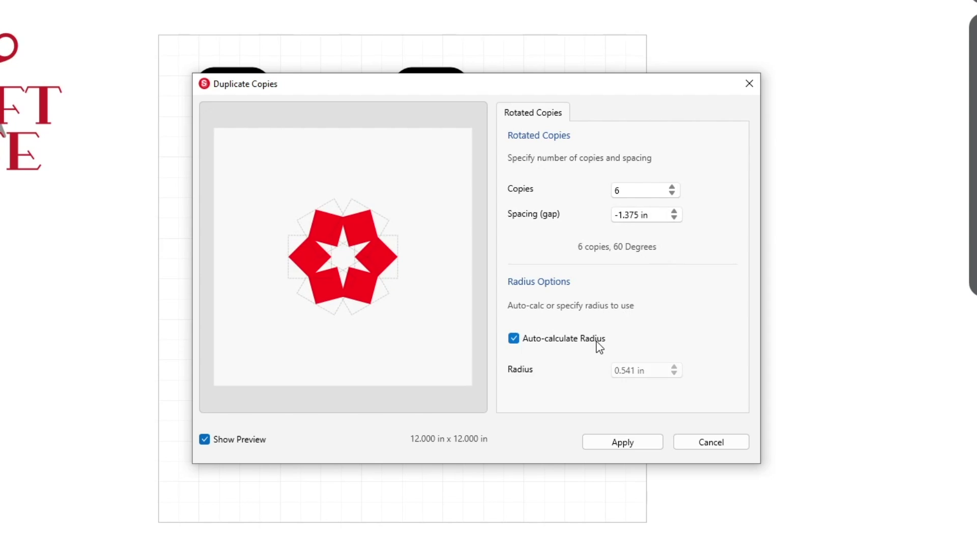
click(623, 442)
mouse_move(420, 317)
mouse_down()
mouse_move(244, 384)
mouse_move(160, 326)
mouse_up()
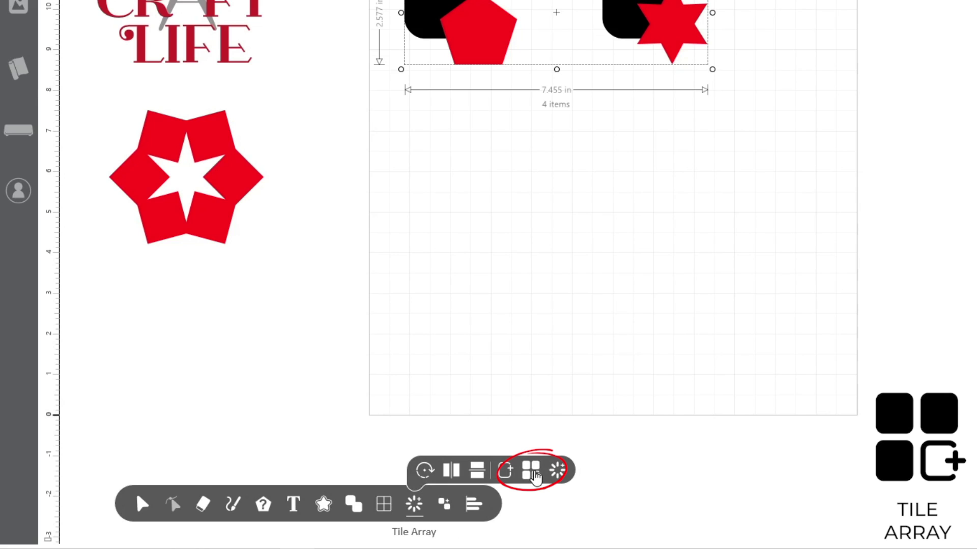
Tile the four selected shapes into 3 rows with 0.250 in vertical spacing
click(532, 471)
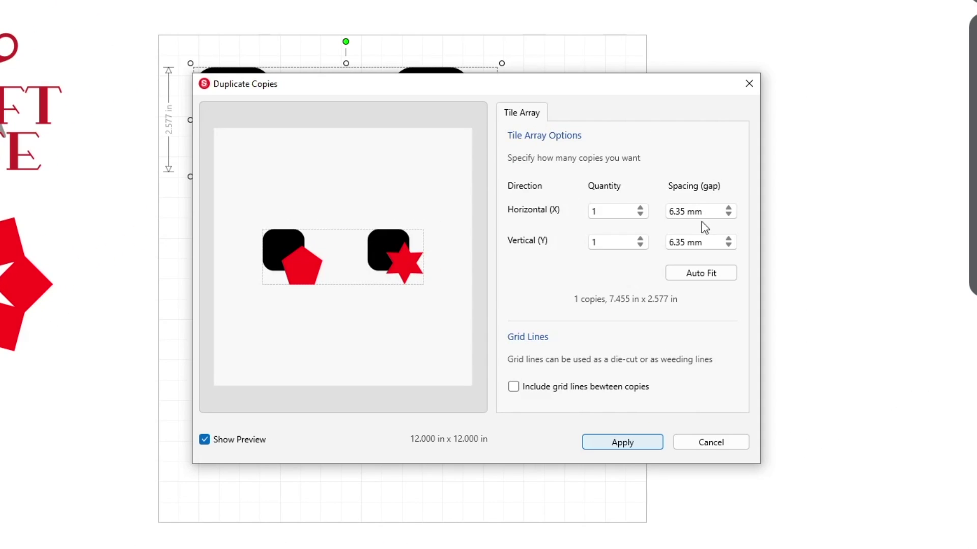
click(640, 239)
click(701, 272)
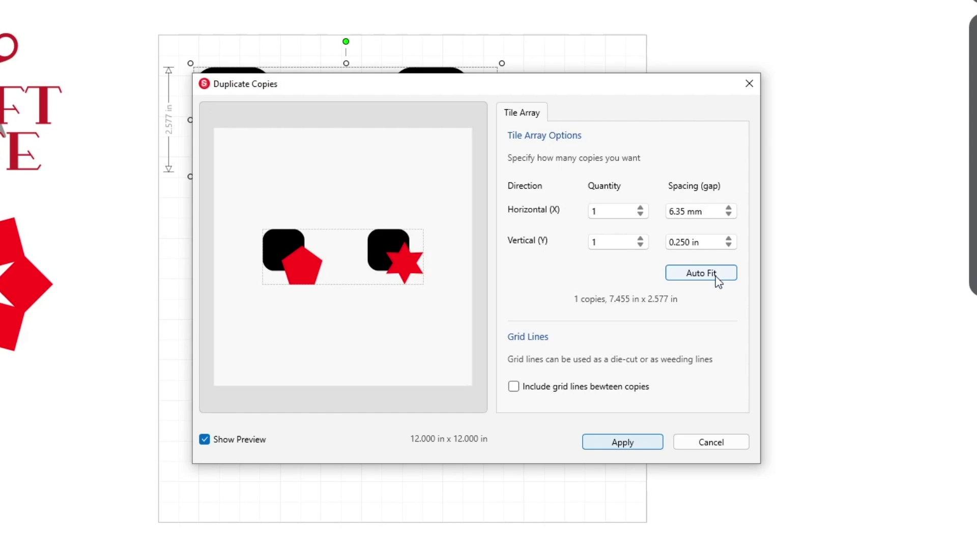
click(640, 239)
click(639, 238)
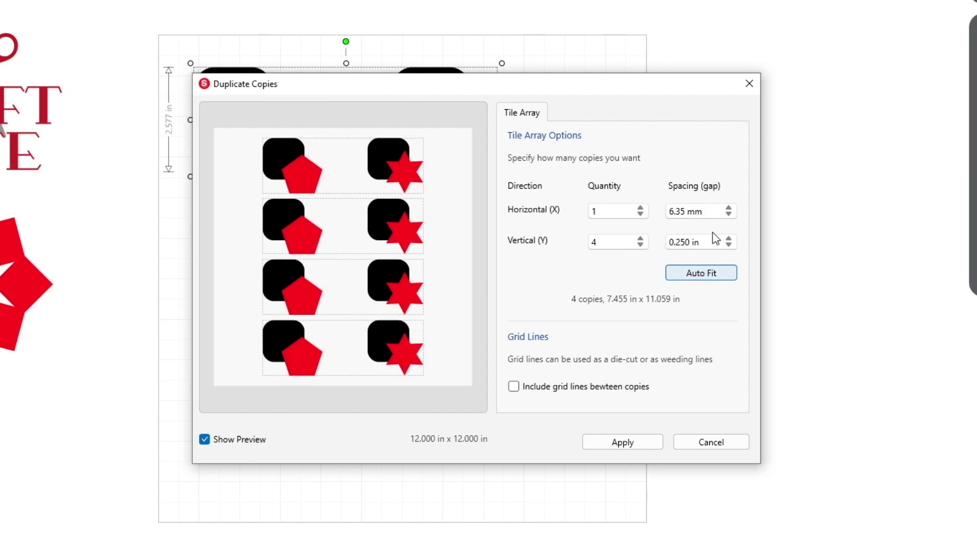
click(639, 246)
click(622, 443)
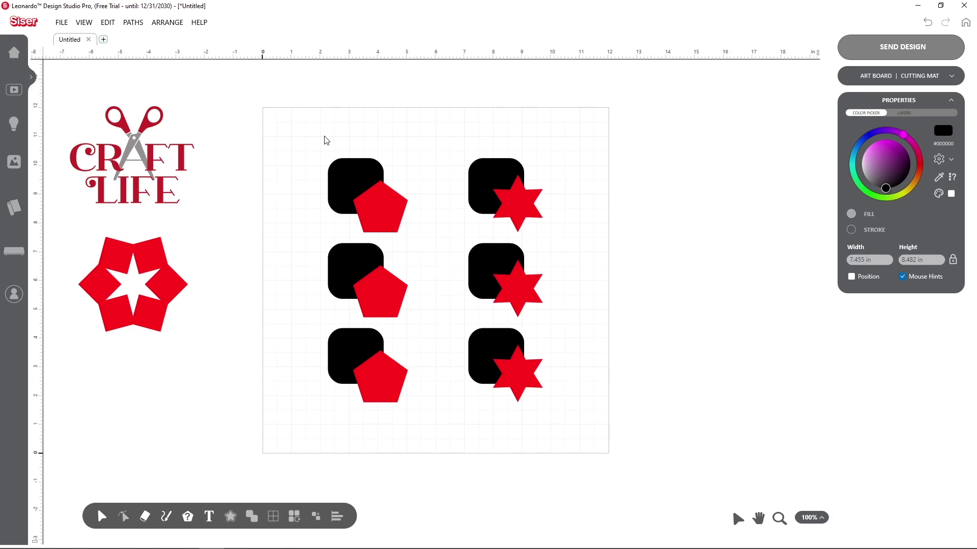
Weld the top-left square and pentagon, and subtract the star from the top-right square
drag(325, 140, 417, 237)
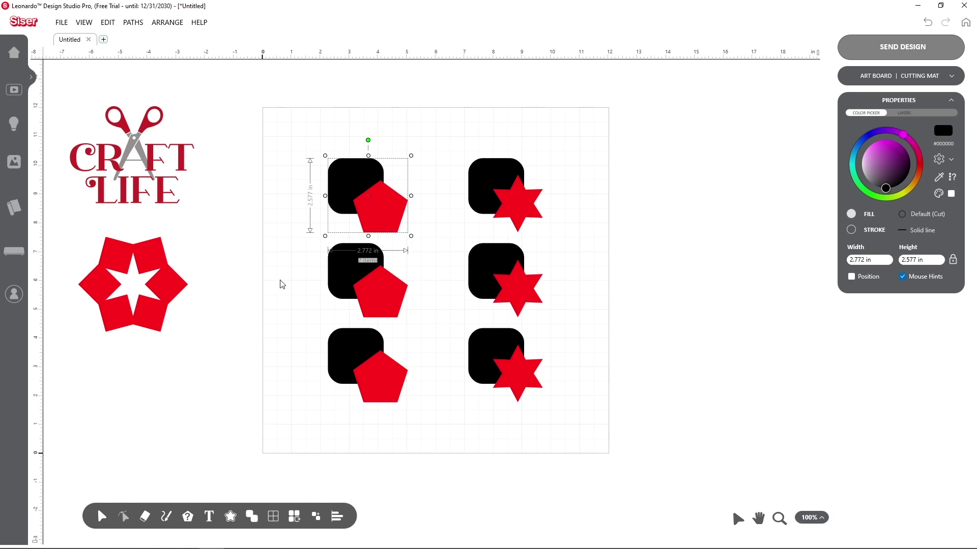
click(251, 517)
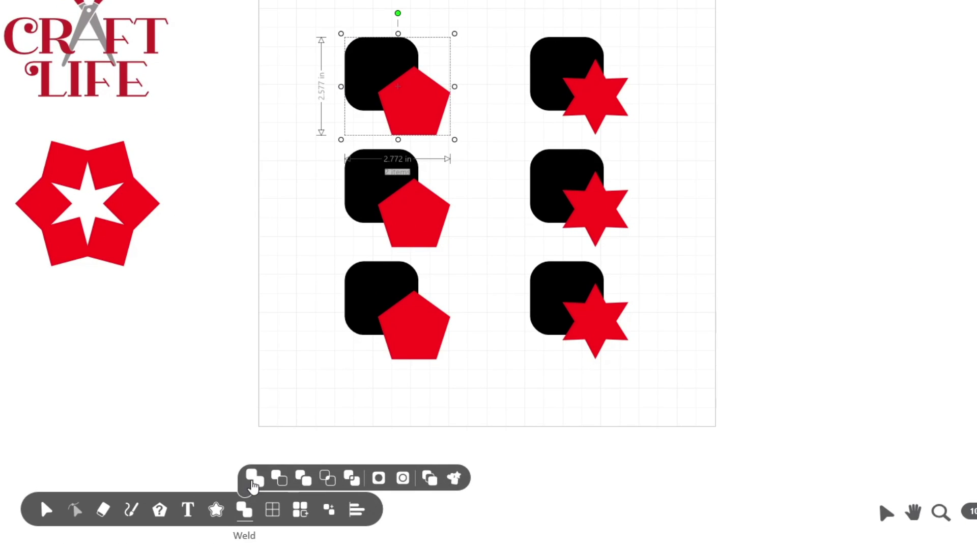
click(253, 481)
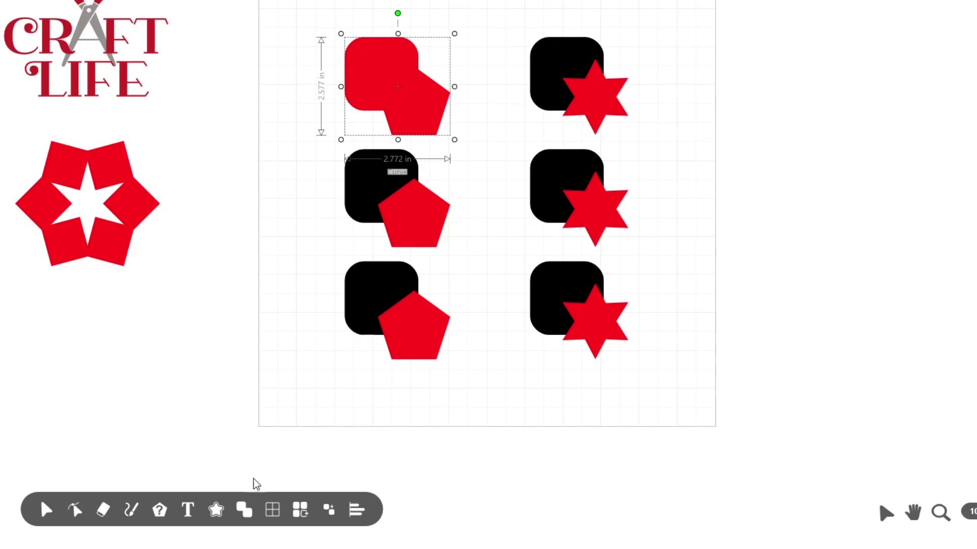
drag(519, 6, 635, 162)
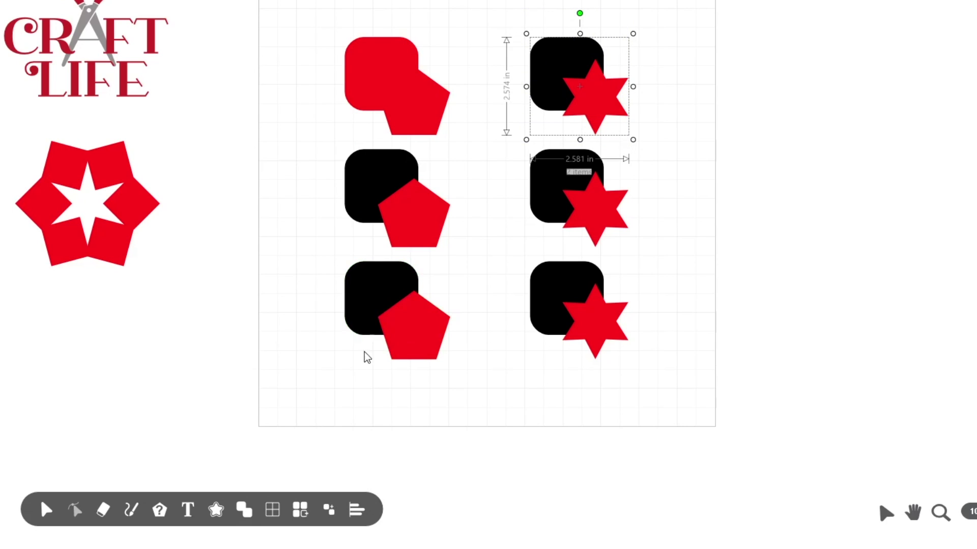
click(254, 505)
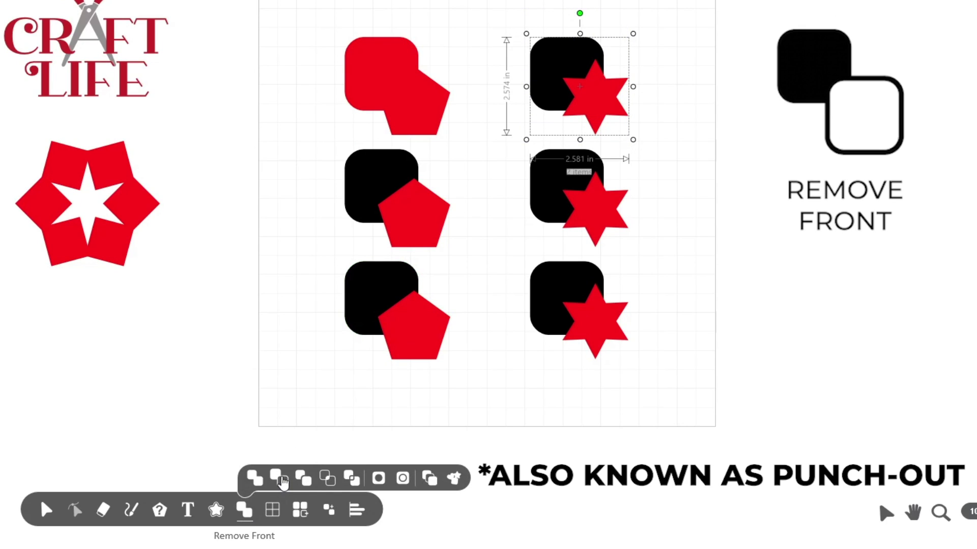
click(282, 482)
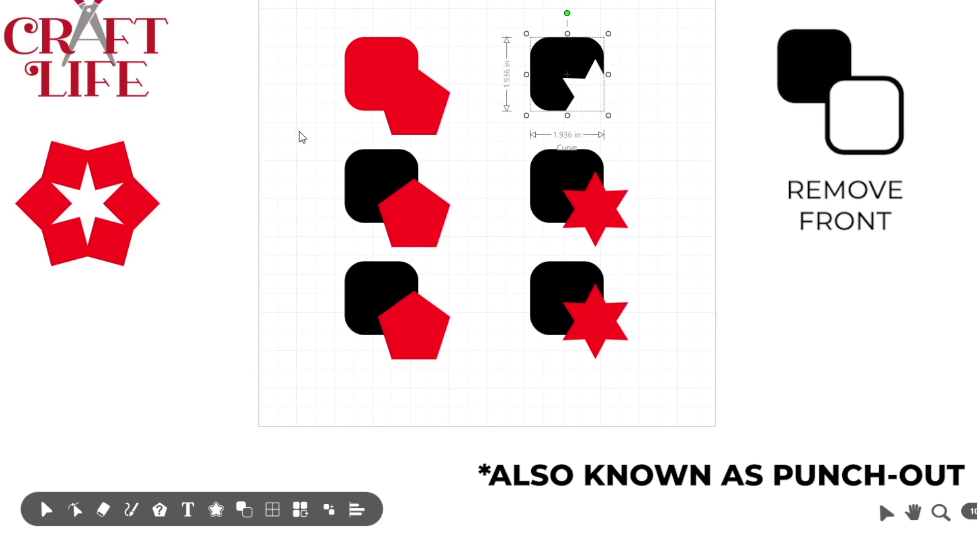
Intersect the middle-left pair, keeping only where the shapes overlap
click(366, 183)
click(253, 511)
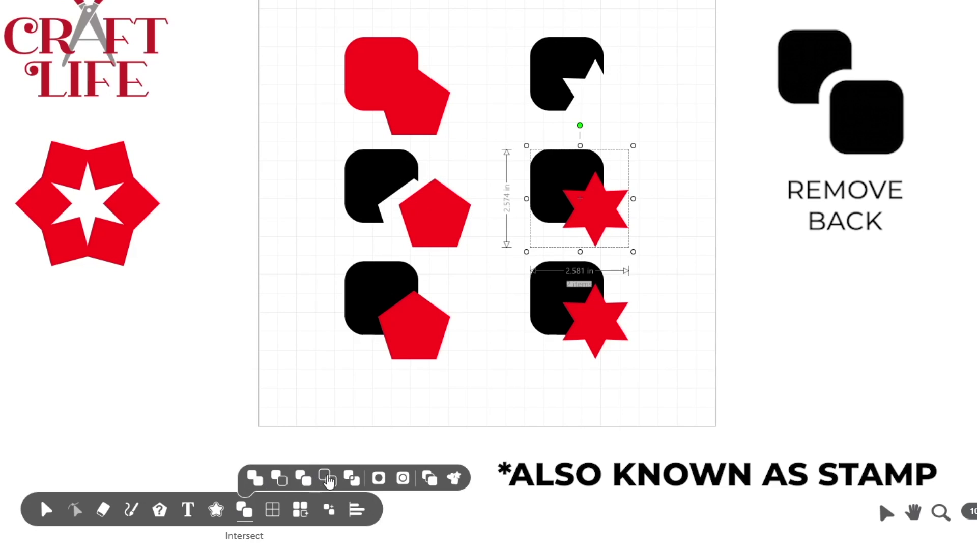
click(328, 479)
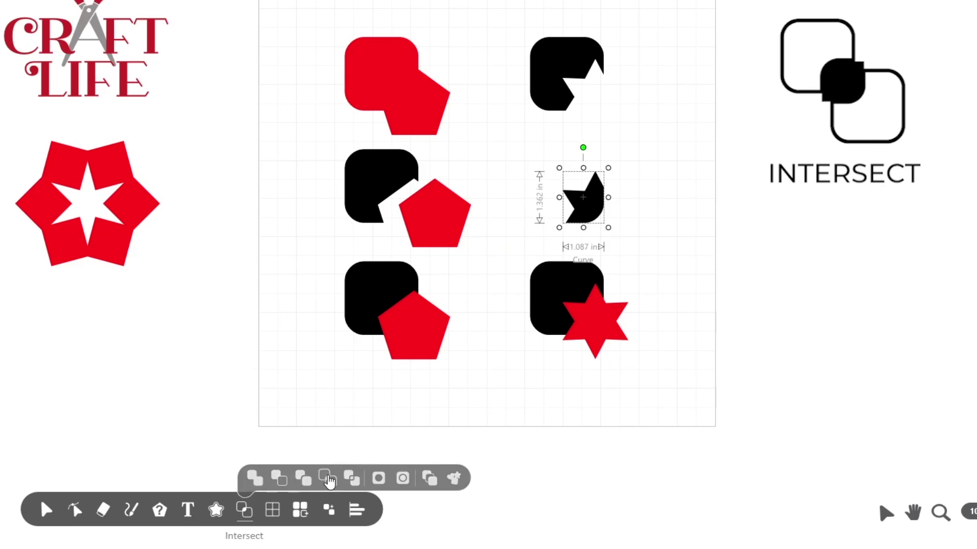
Slice Intersect the bottom-left square and pentagon, then deselect the result
drag(509, 260, 335, 370)
click(245, 510)
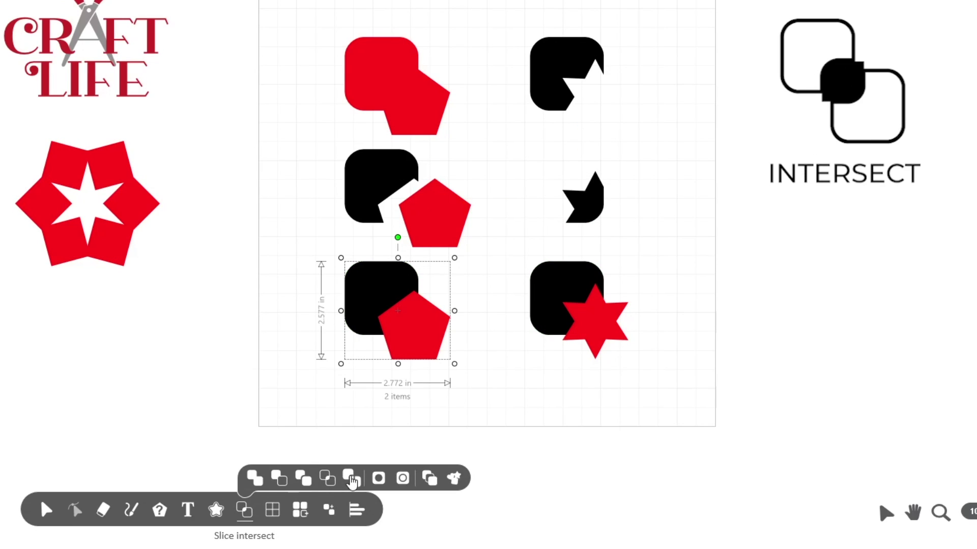
click(351, 482)
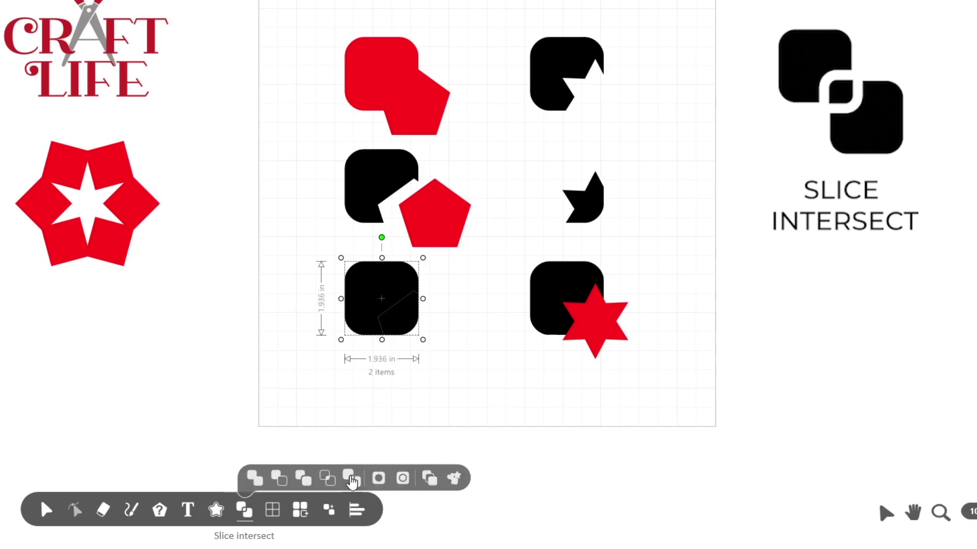
click(438, 399)
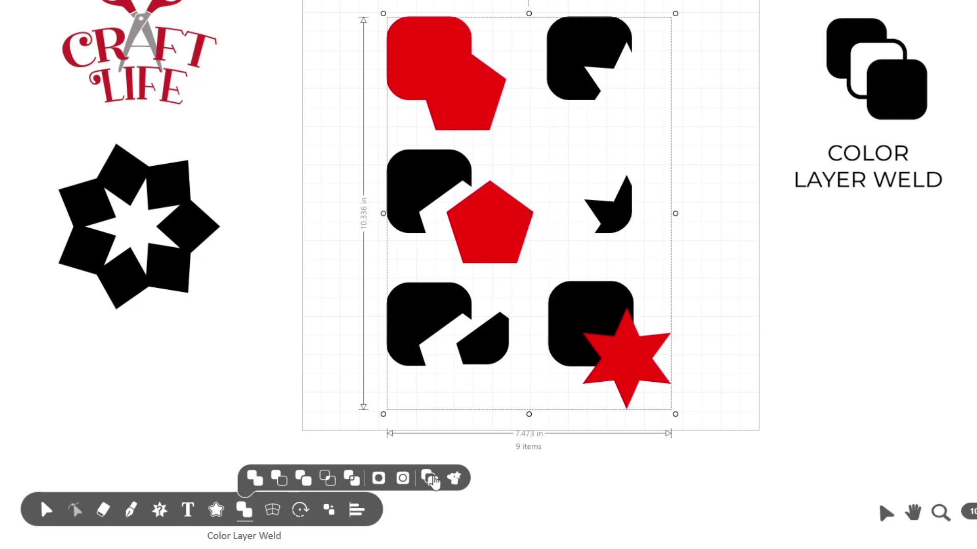
Base Layer Weld the shapes with black as base colour and move them right of the artboard
click(432, 480)
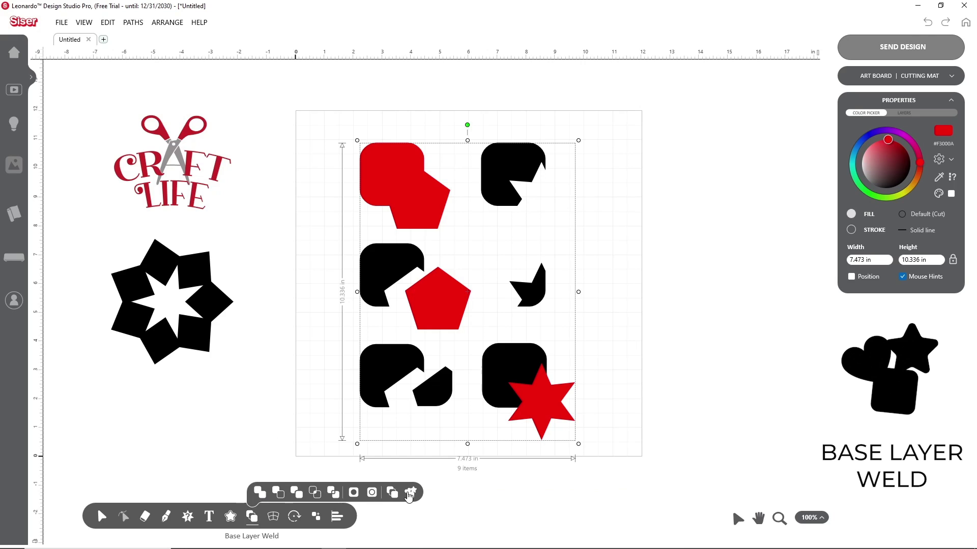
click(410, 494)
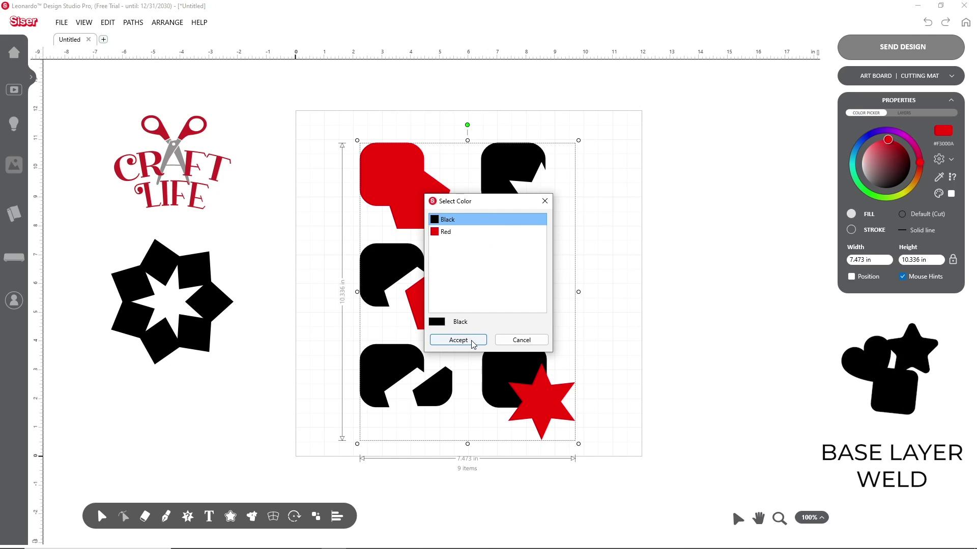
click(458, 339)
drag(442, 309, 715, 312)
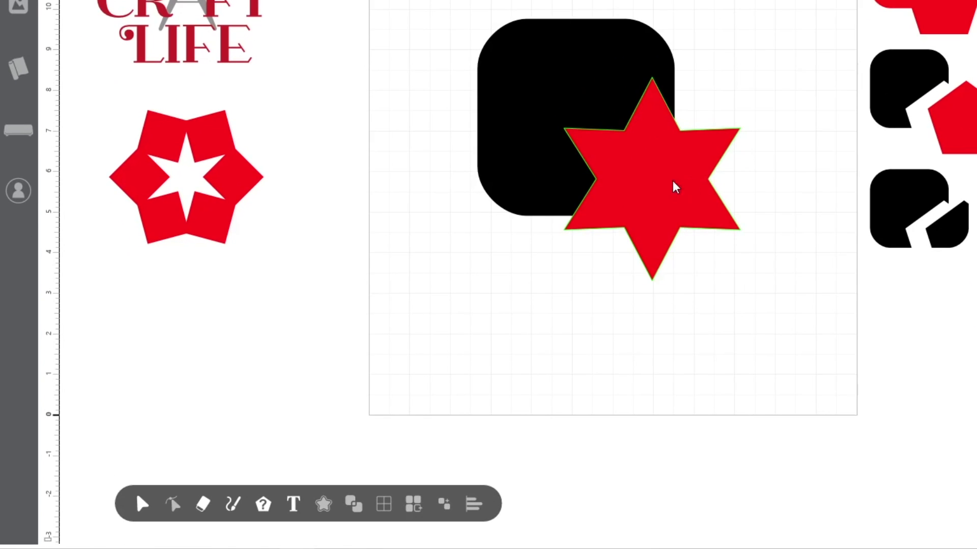
Select the red star and set up a square-tipped Eraser Brush at size 13
click(664, 183)
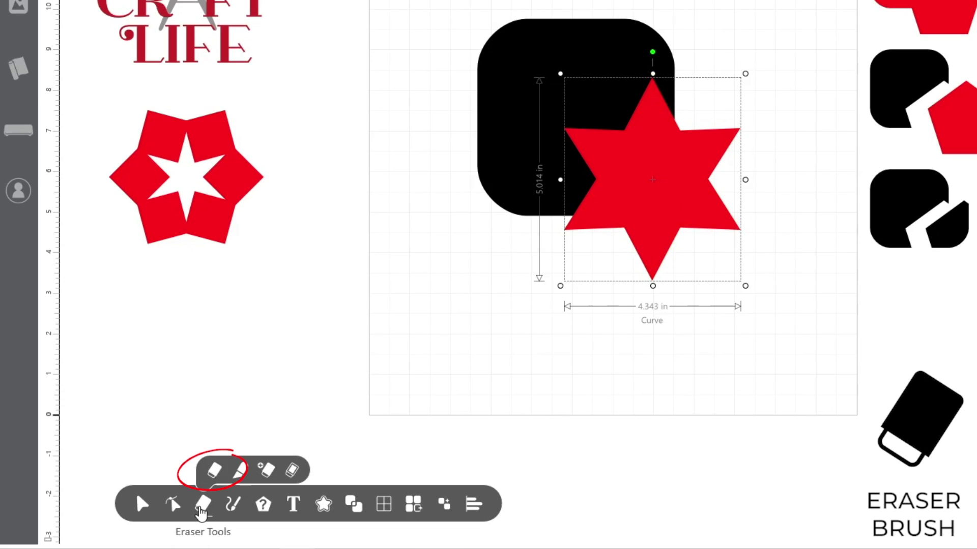
click(210, 479)
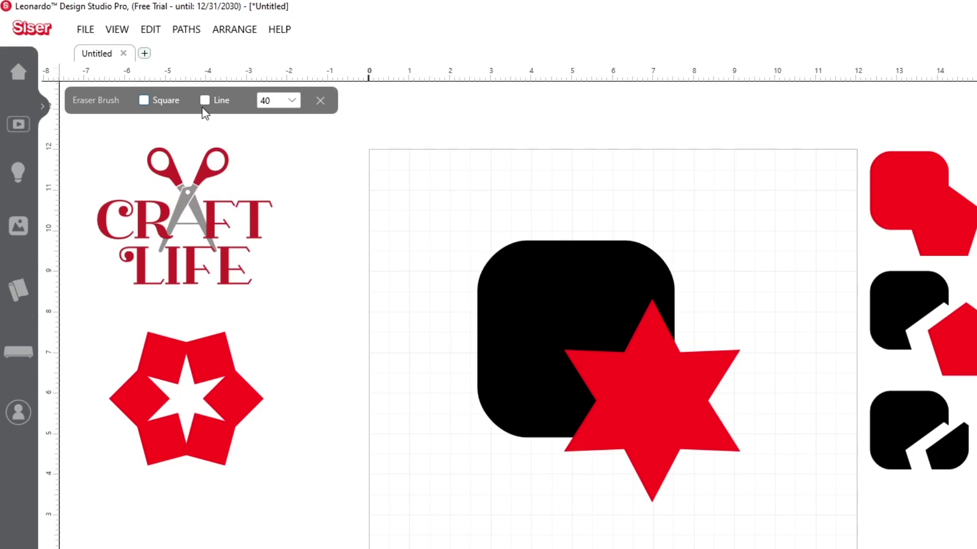
click(143, 100)
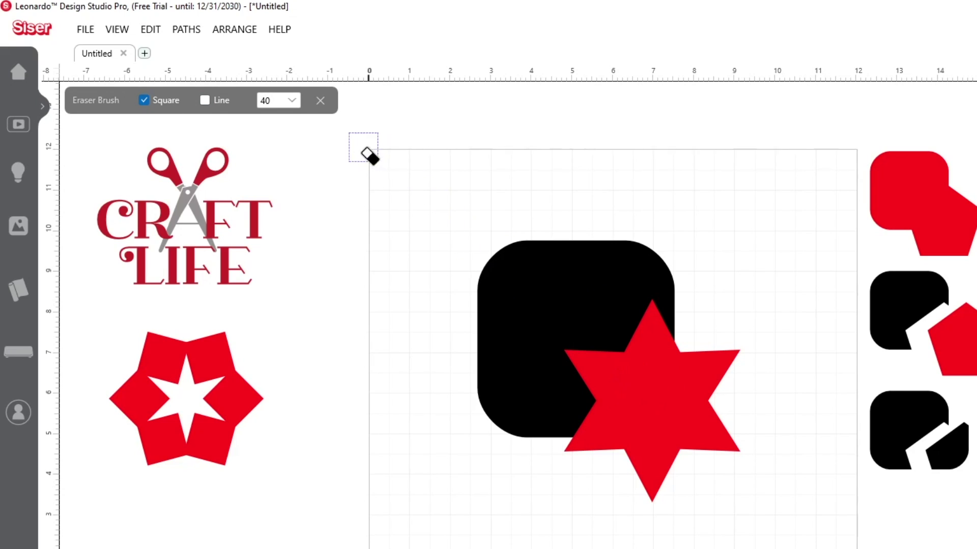
drag(314, 153, 306, 147)
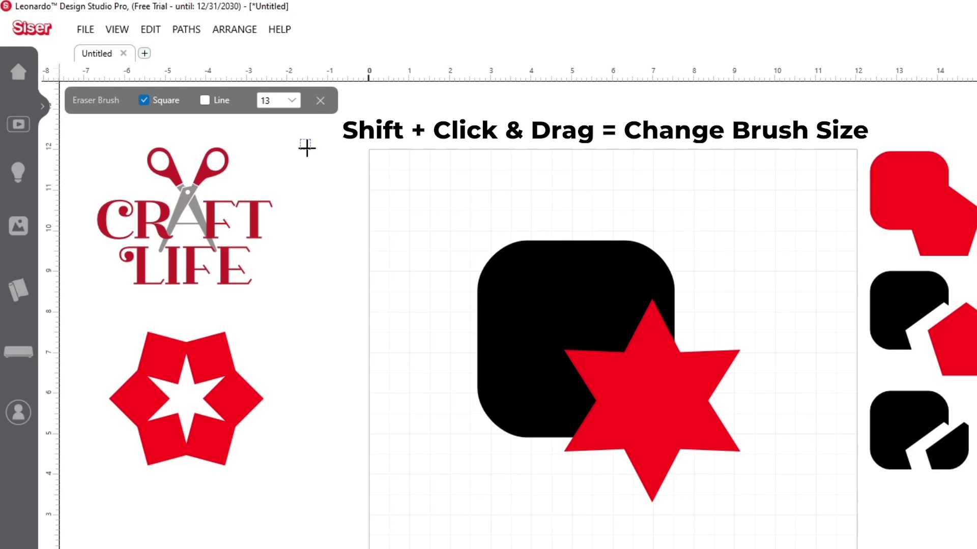
Erase straight lines and strokes across the star's top, centre and bottom
key(ctrl)
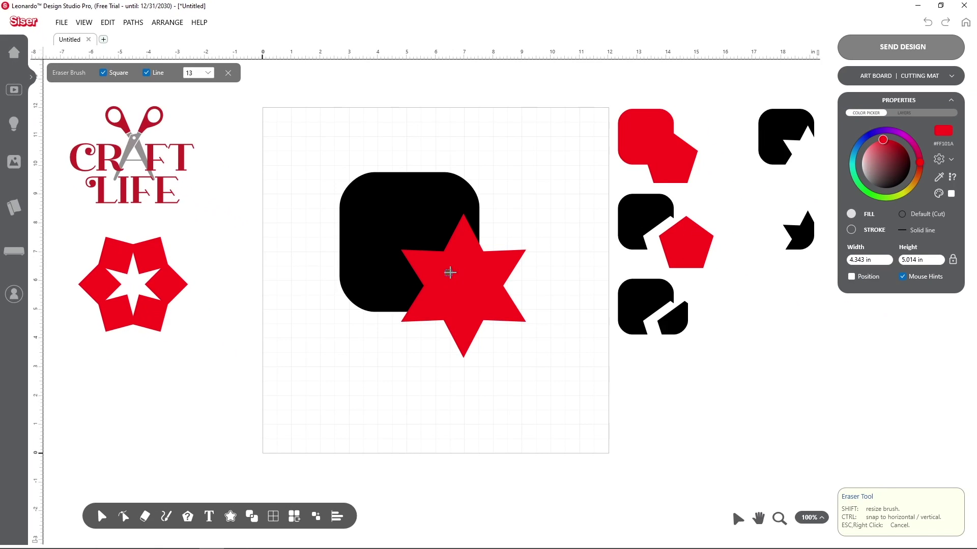
click(485, 273)
drag(479, 291, 481, 292)
click(514, 231)
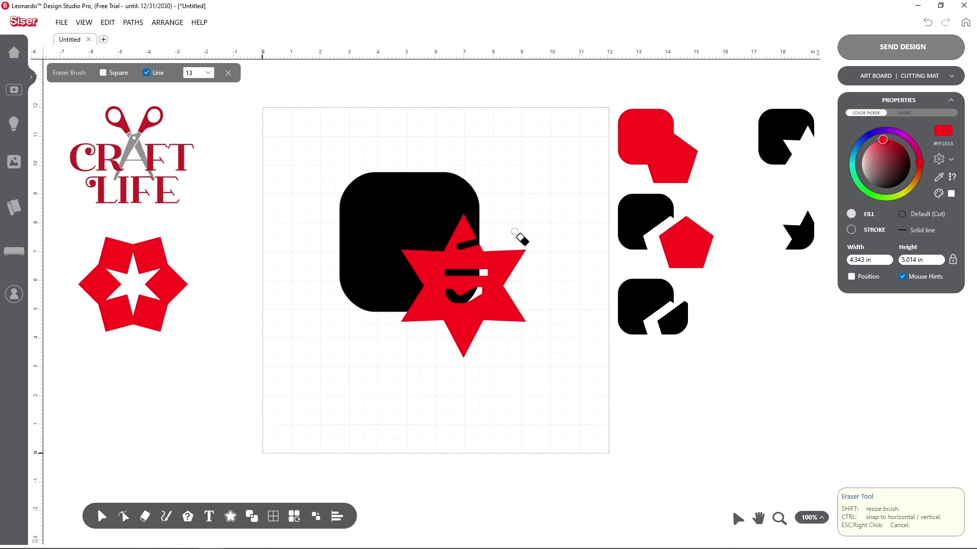
drag(455, 323, 527, 300)
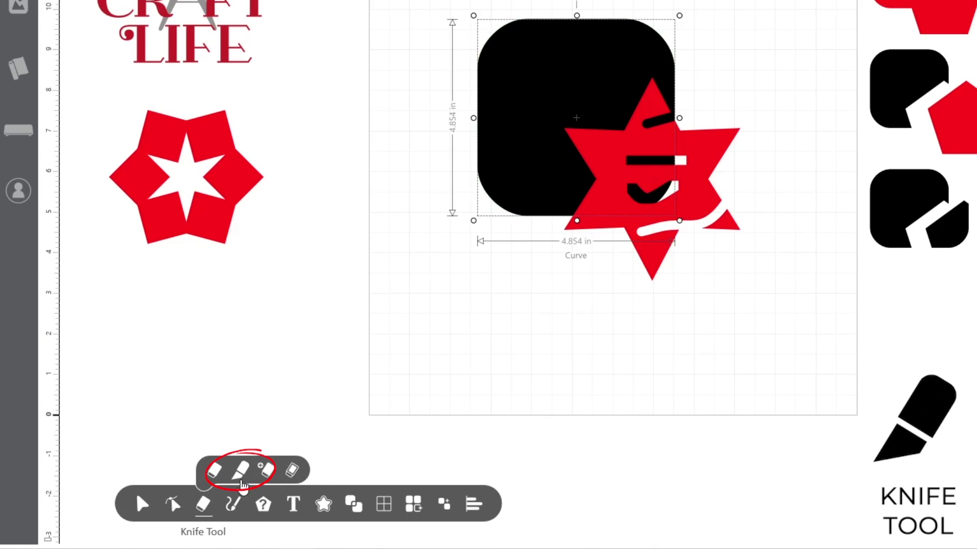
Knife-cut diagonally through the black square's left side and pull the cut piece away
click(241, 479)
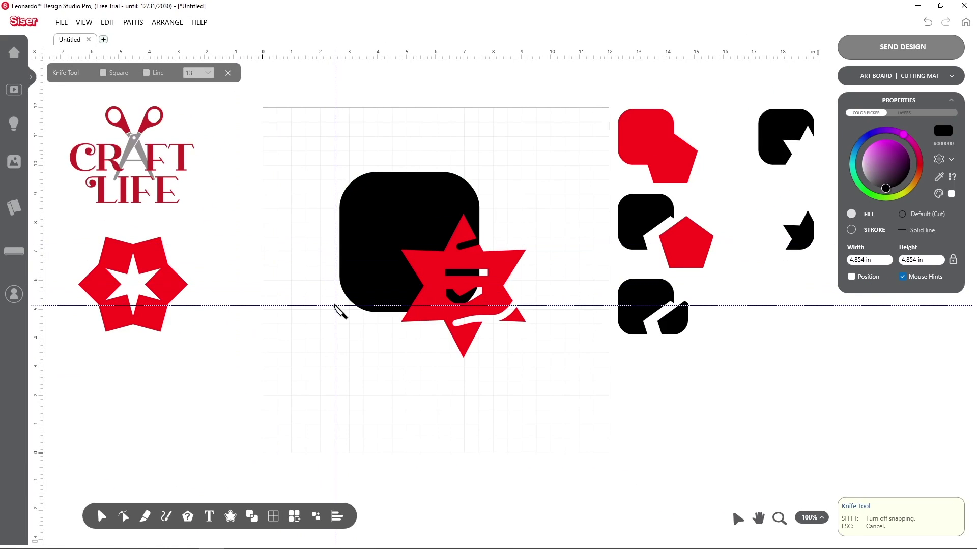
drag(336, 303, 411, 142)
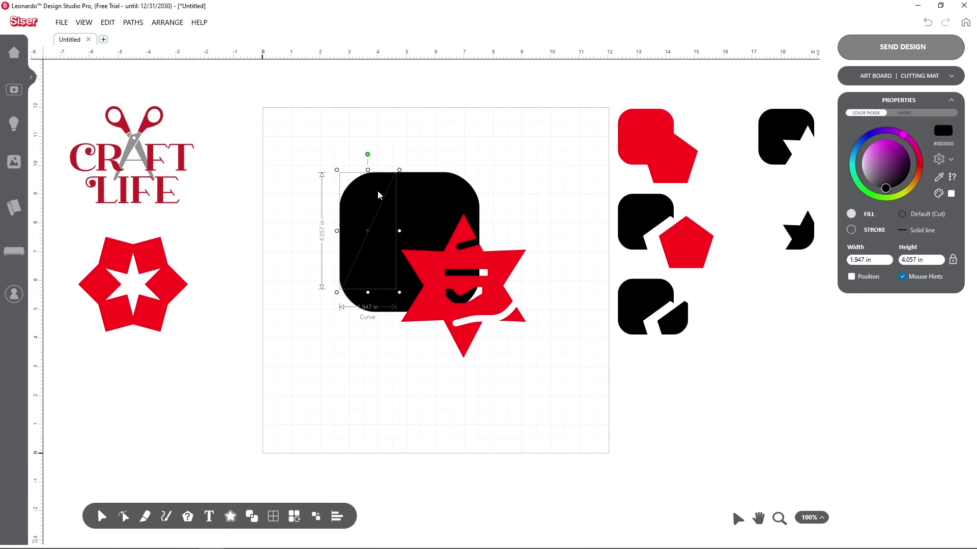
drag(366, 202, 353, 197)
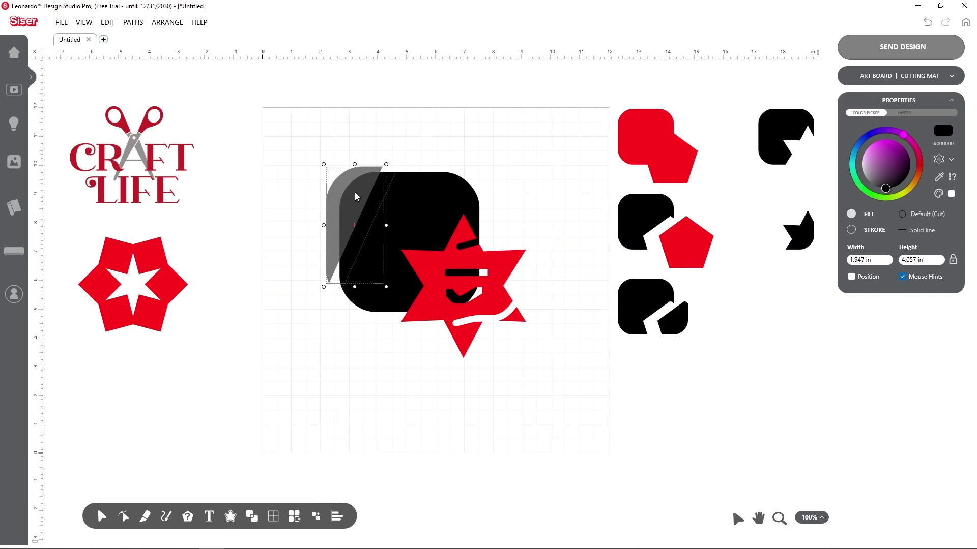
click(413, 134)
click(144, 517)
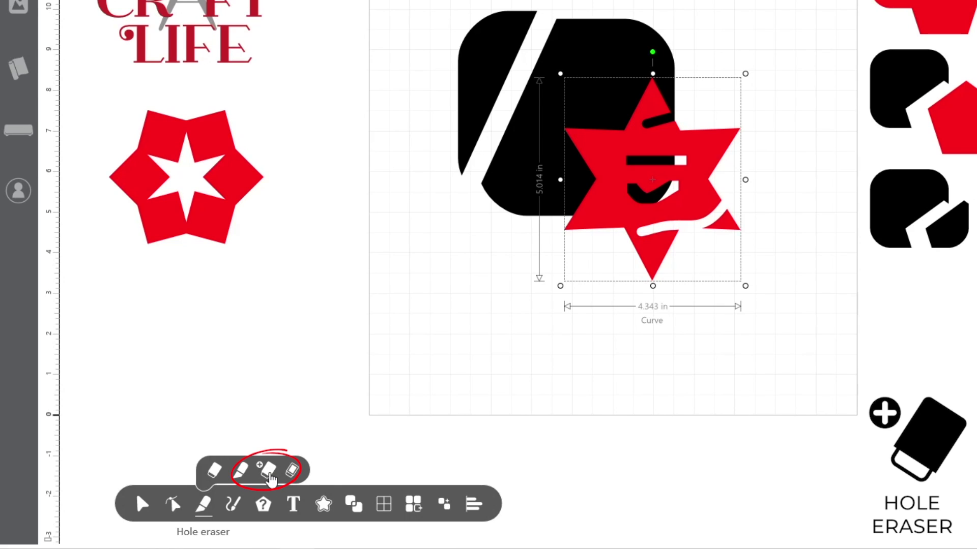
Drag the Hole Eraser across the star's middle and lower-right erased areas
click(269, 473)
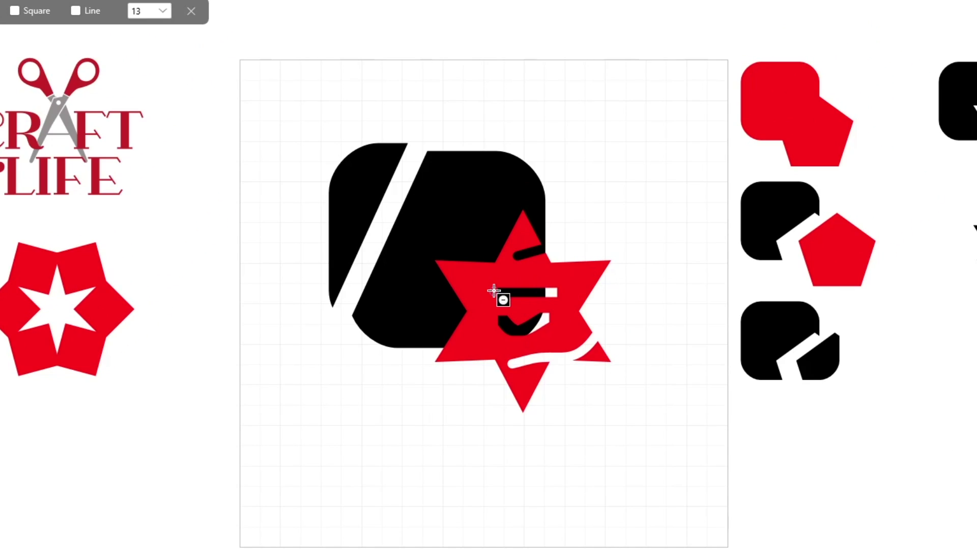
drag(494, 291, 532, 290)
drag(536, 214, 526, 428)
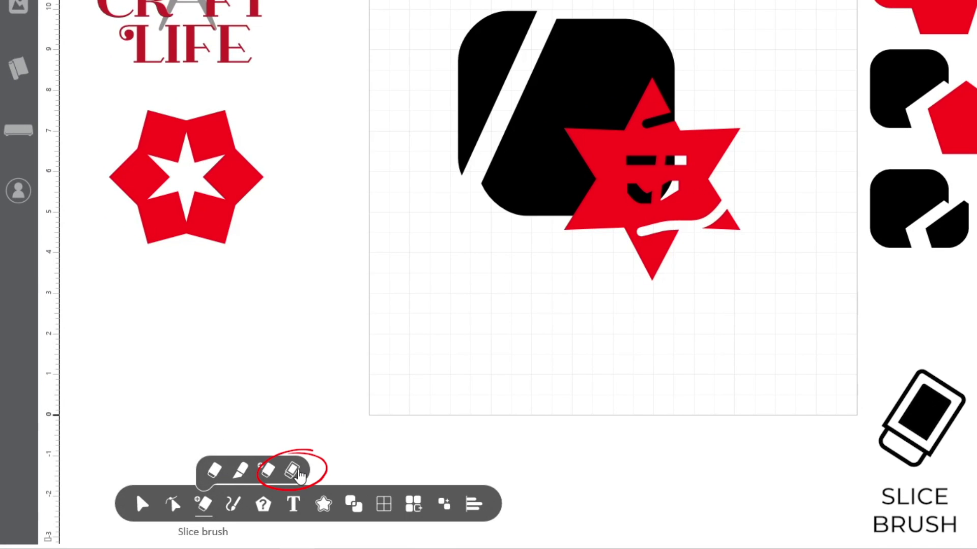
Slice a thin diagonal strip from the black square with Slice Brush and drag it upper right
click(295, 473)
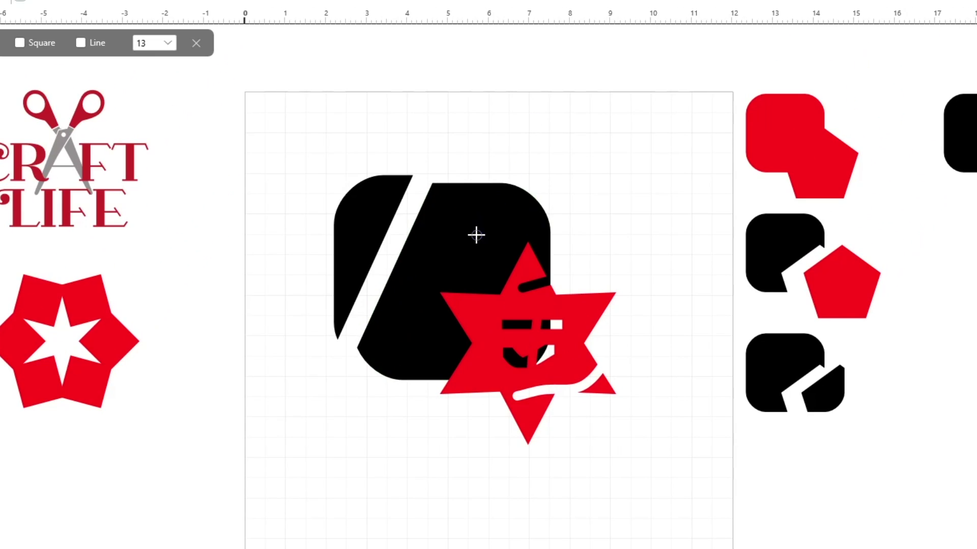
drag(476, 236, 519, 191)
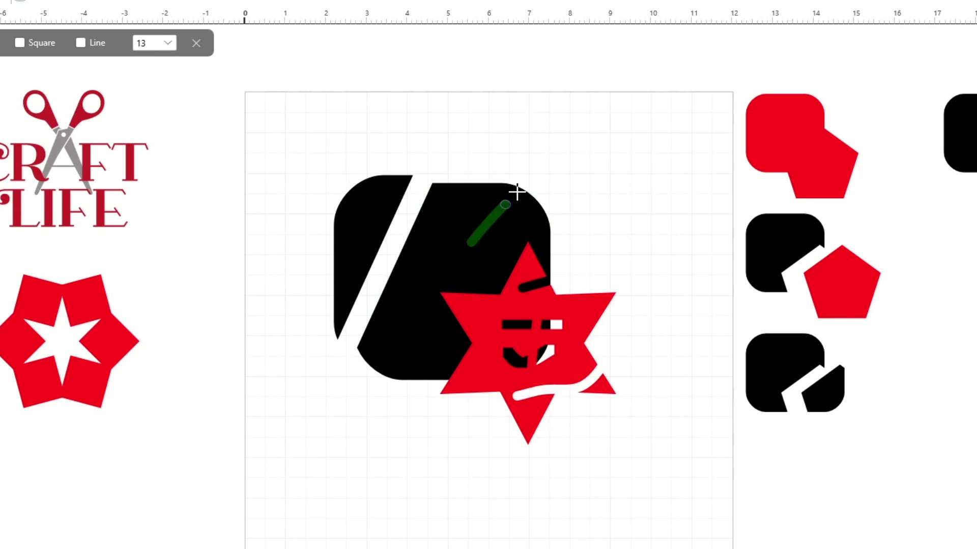
key(space)
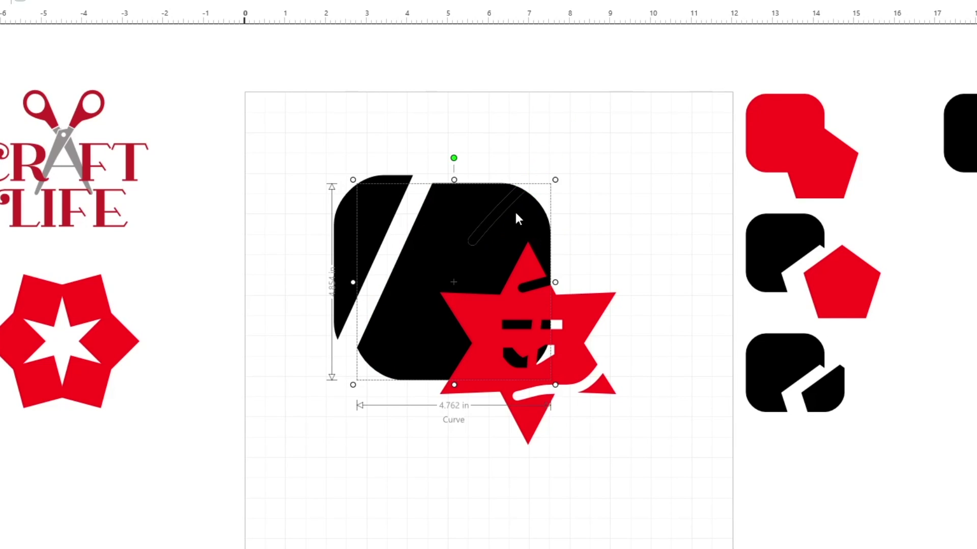
drag(514, 195, 630, 177)
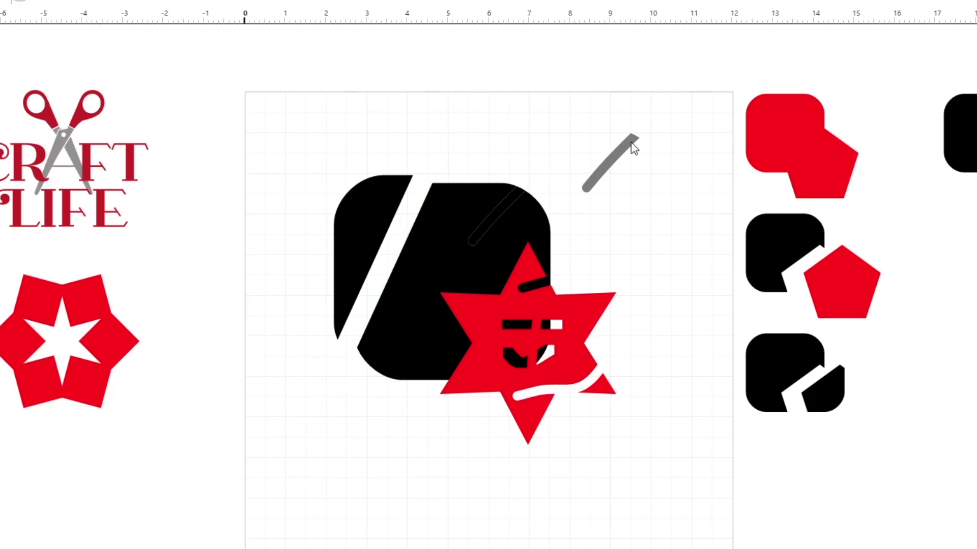
click(653, 281)
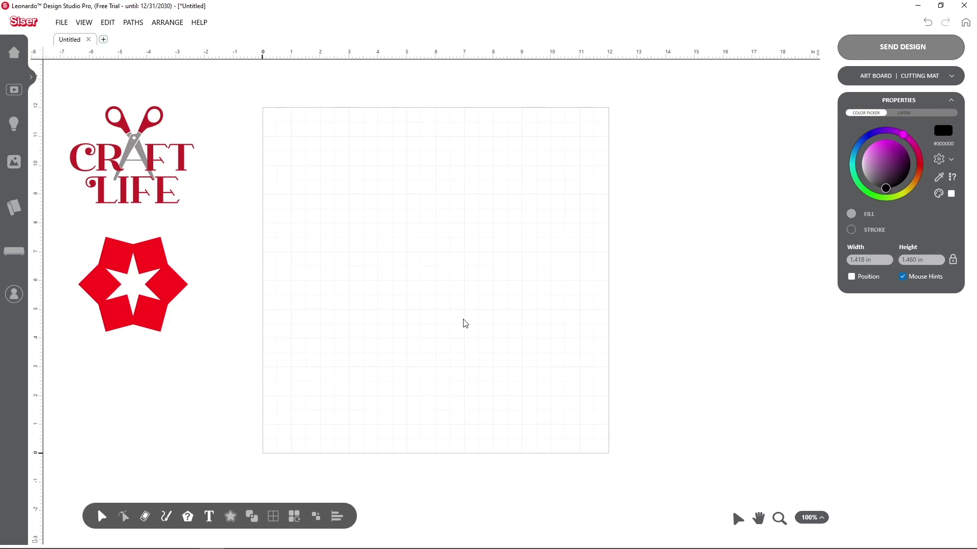
Add 'LEONARDO' text in College Slab, colour it red, and move it near the artboard top
click(208, 517)
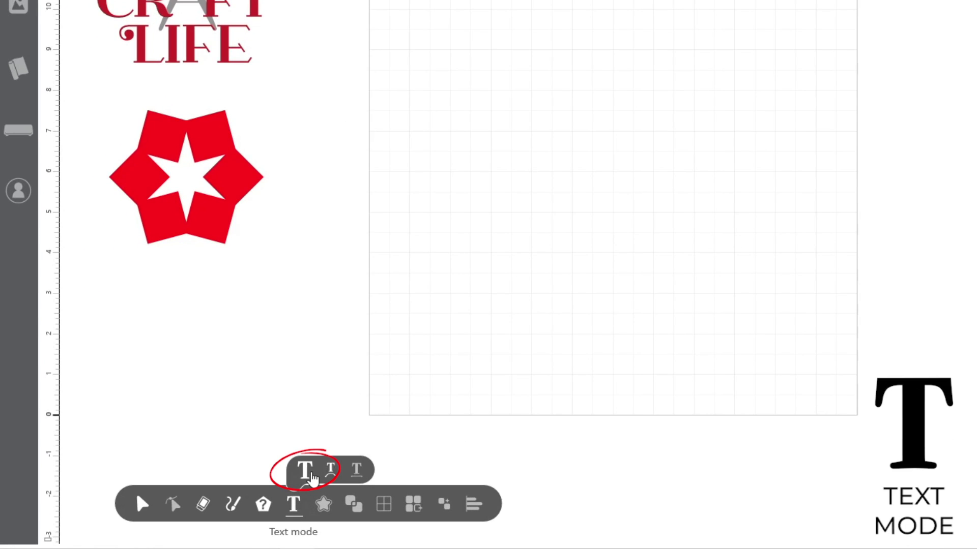
click(312, 478)
text(LEONARDO)
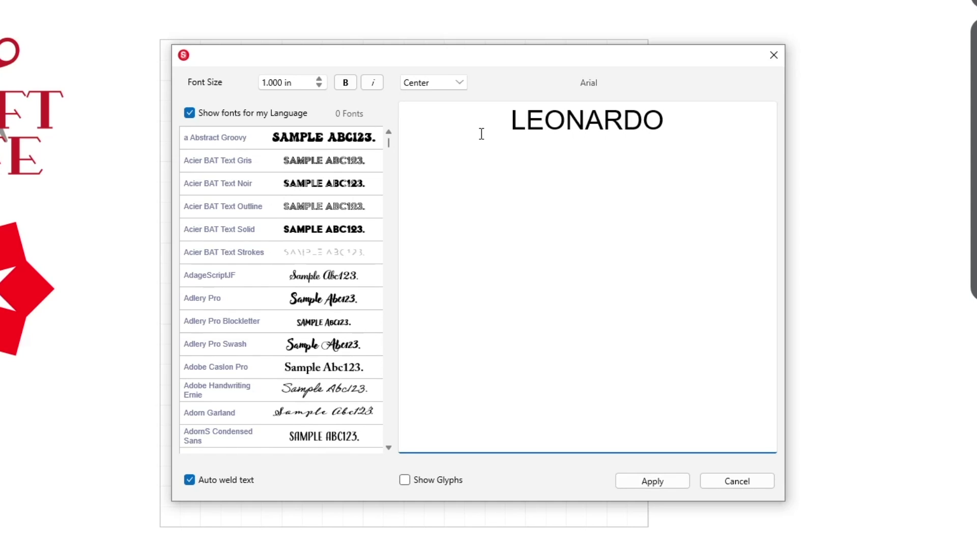
scroll(299, 354, down, 5)
click(299, 374)
click(651, 480)
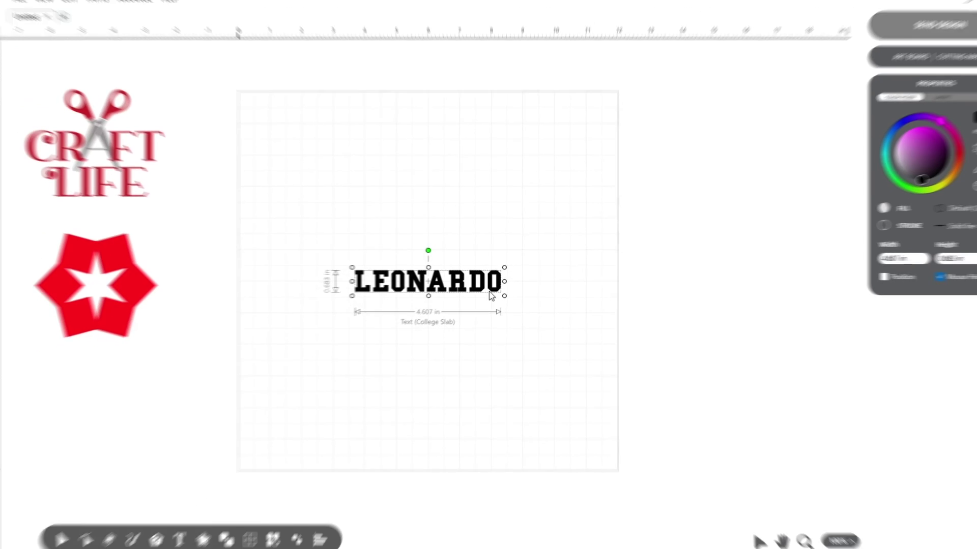
drag(904, 140, 919, 160)
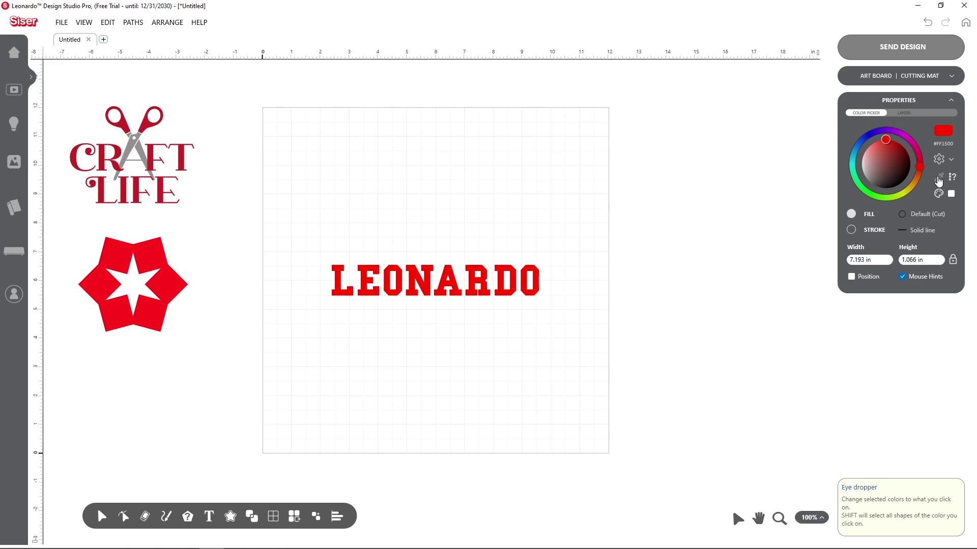
drag(478, 274, 478, 157)
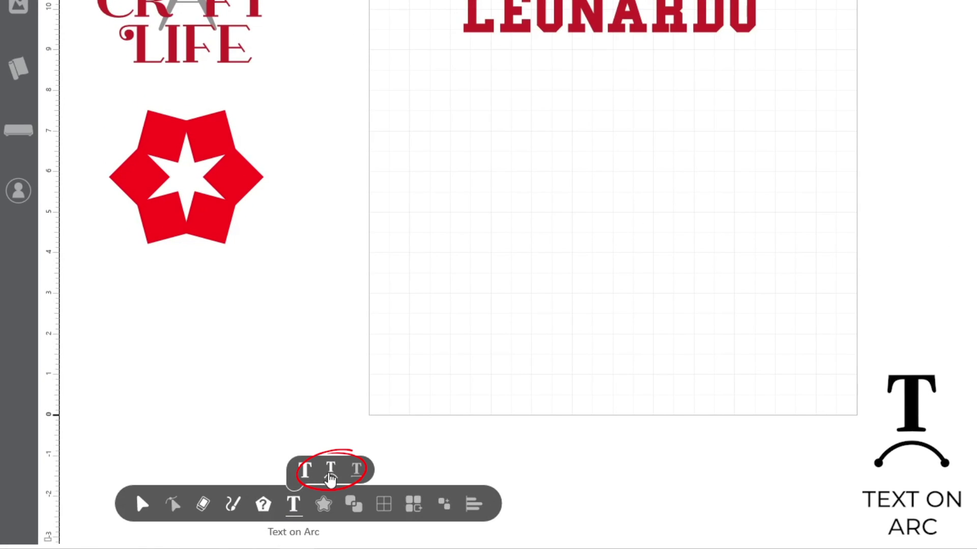
Enter LEONARDO and PRO on two lines as arc text in College Slab
click(331, 478)
key(ctrl+a)
text(LEONARDO PRO)
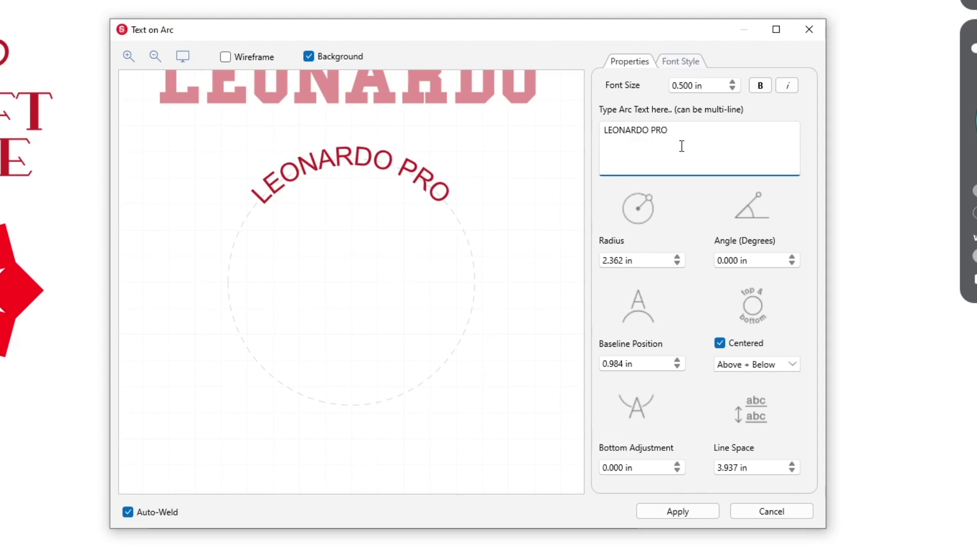
key(Left)
key(Left)
key(Left)
key(Return)
click(680, 61)
key(c)
scroll(729, 204, down, 5)
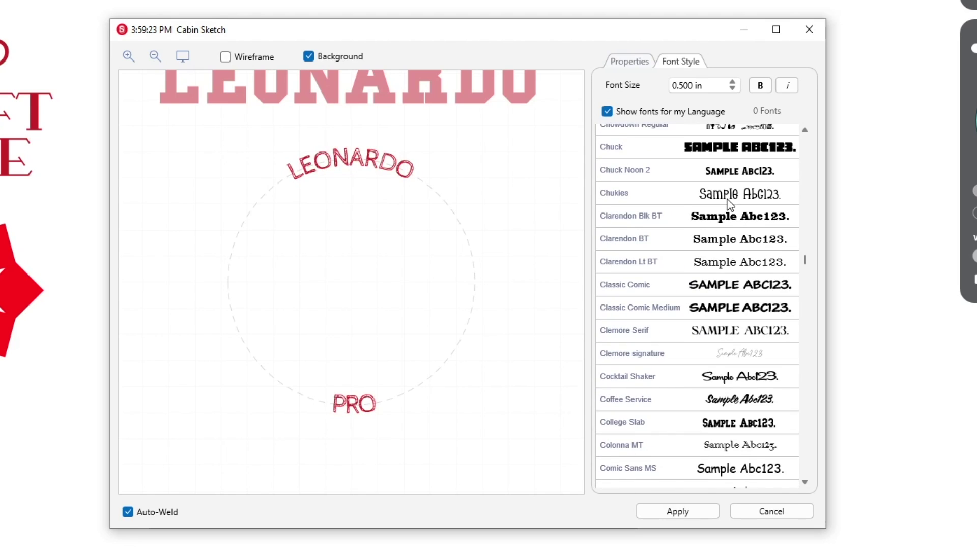
click(622, 422)
click(629, 61)
Adjust the arc text's circle size, radius, position and angle
drag(358, 159, 359, 244)
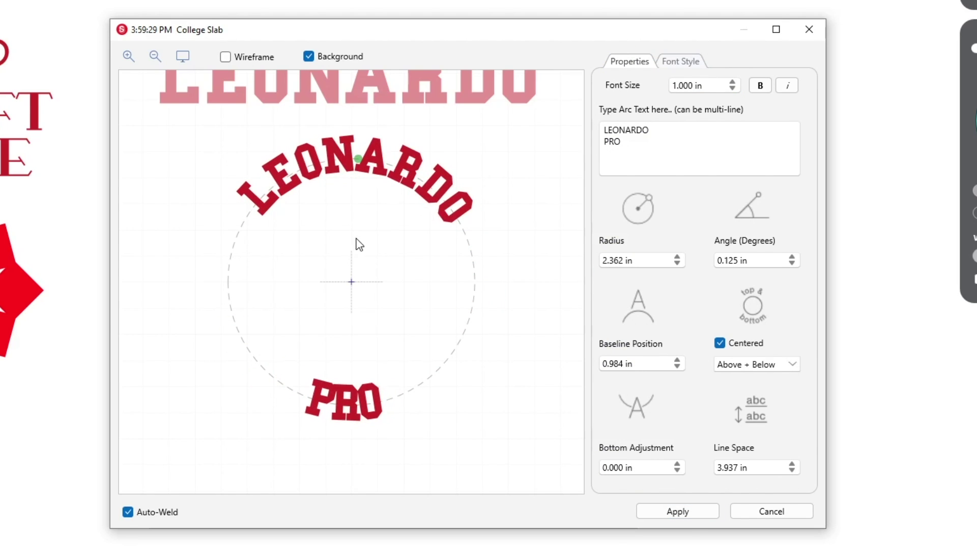
drag(351, 282, 333, 255)
drag(458, 276, 439, 275)
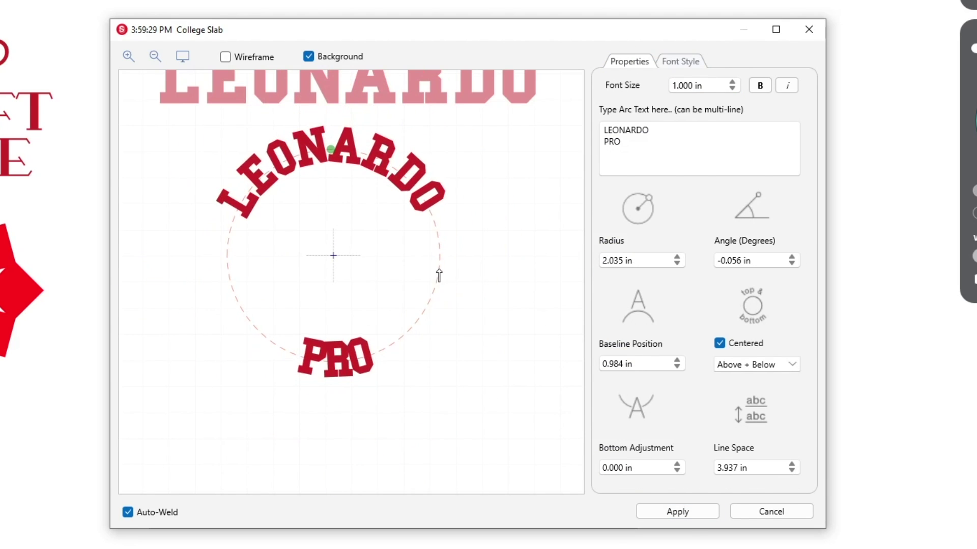
click(676, 257)
click(791, 263)
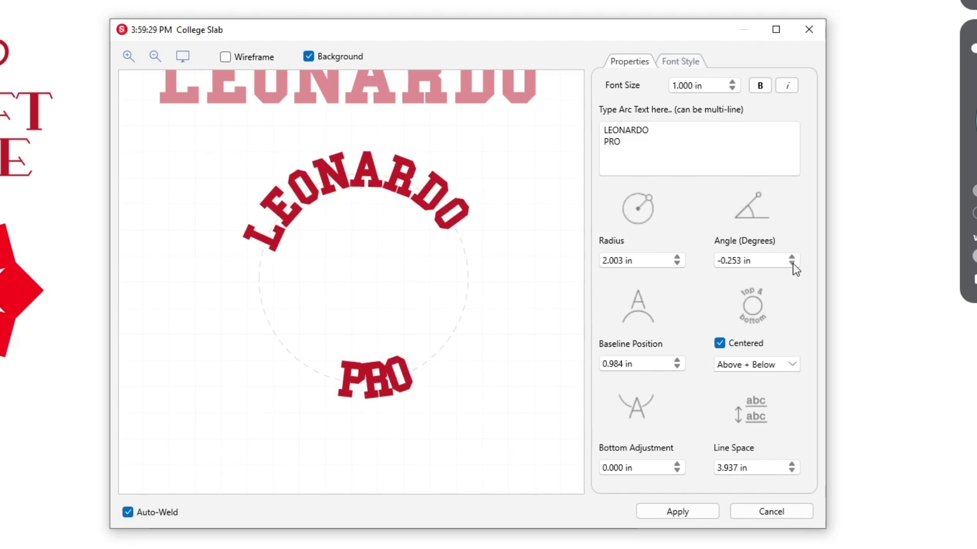
double_click(732, 260)
text(000)
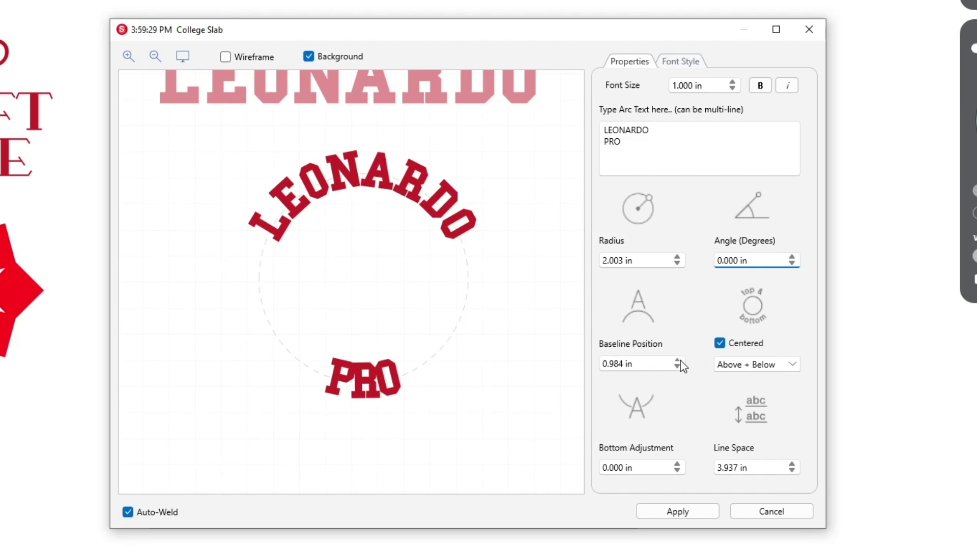
Test the baseline, above/below placement and line spacing settings, then apply the arc text
click(677, 361)
click(677, 367)
click(739, 365)
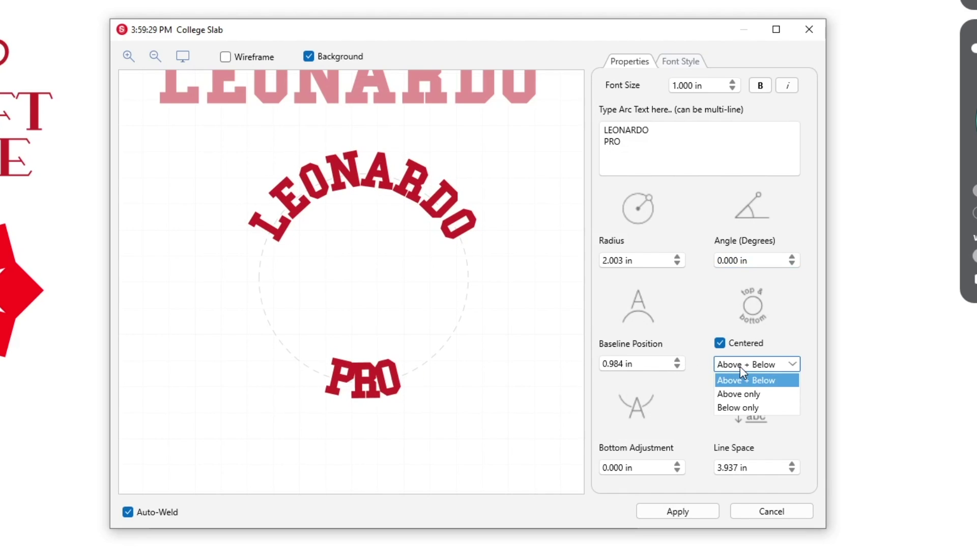
click(736, 392)
click(792, 366)
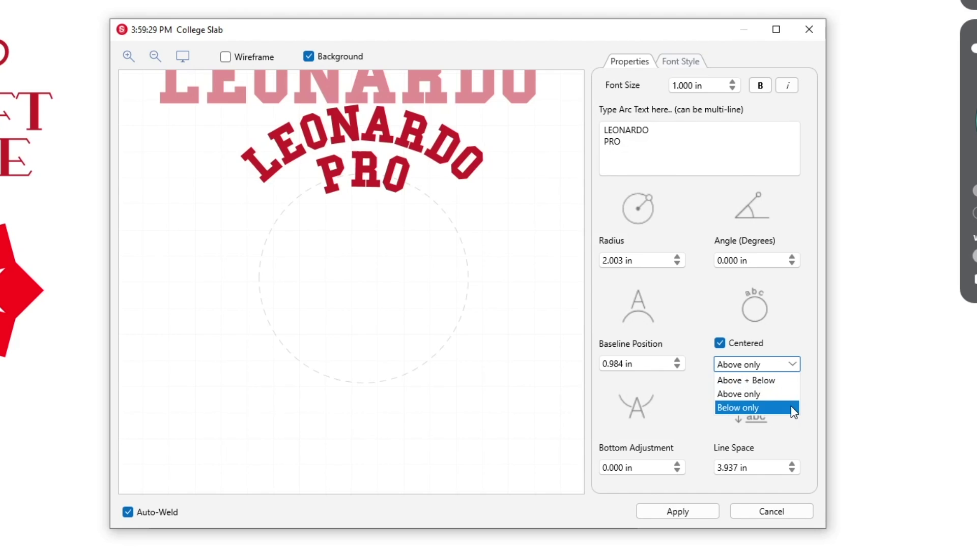
click(794, 408)
scroll(789, 375, up, 1)
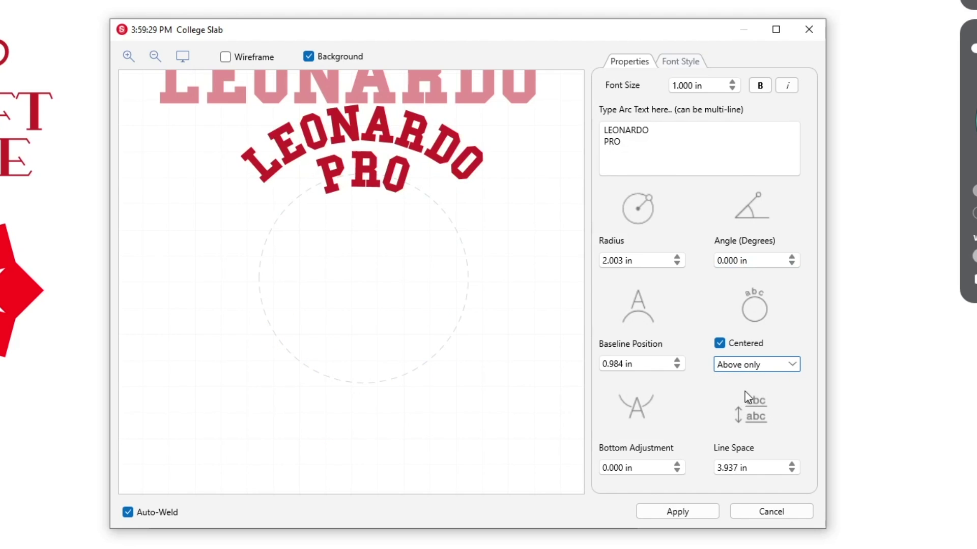
click(791, 465)
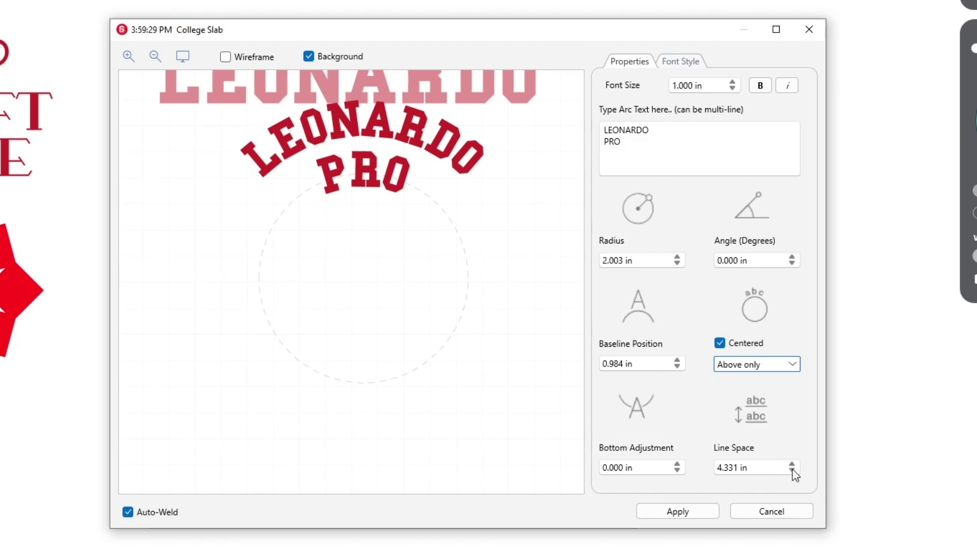
click(791, 471)
scroll(792, 364, down, 1)
click(677, 511)
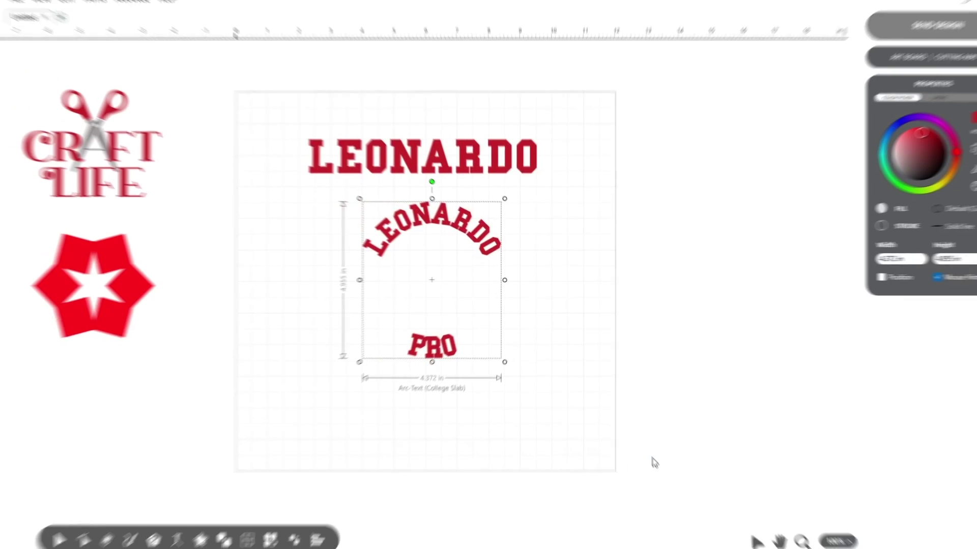
Draw a red wavy Vector Brush stroke to the right of PRO
click(293, 504)
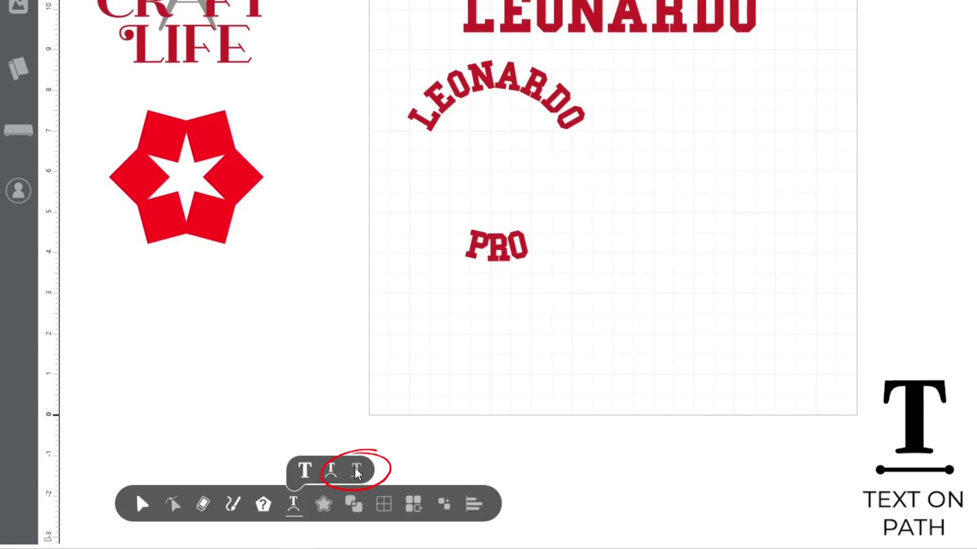
click(233, 504)
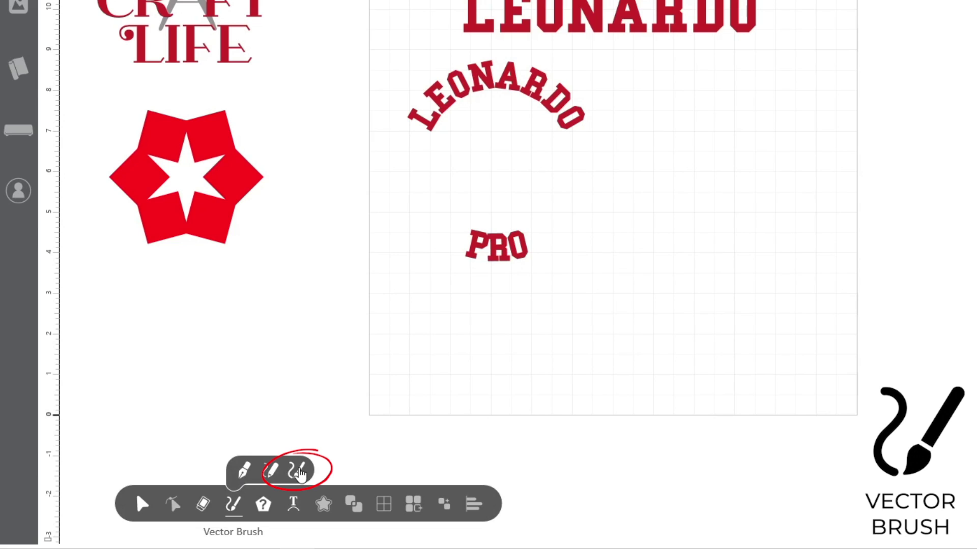
click(299, 473)
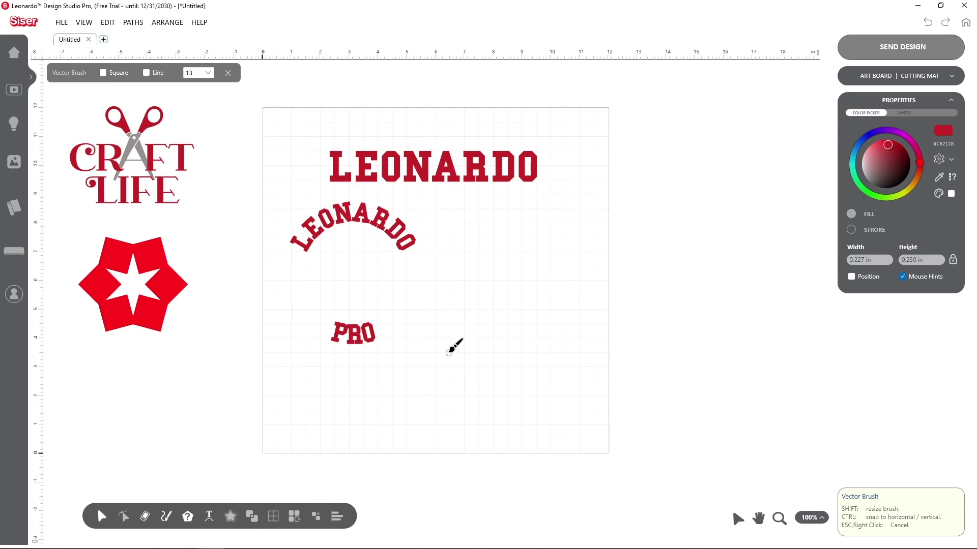
drag(436, 344, 579, 295)
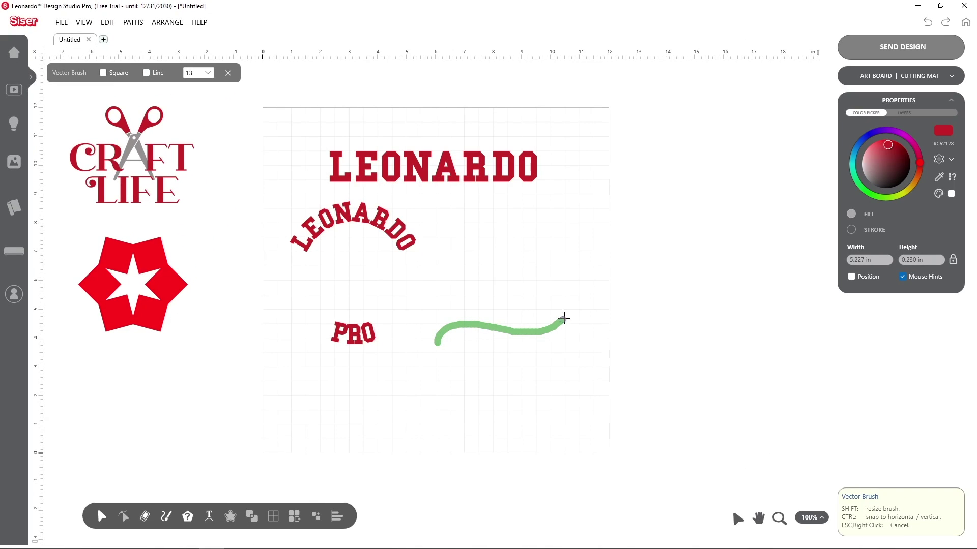
Place LEONARDO as College Slab text along the red wavy curve
click(209, 517)
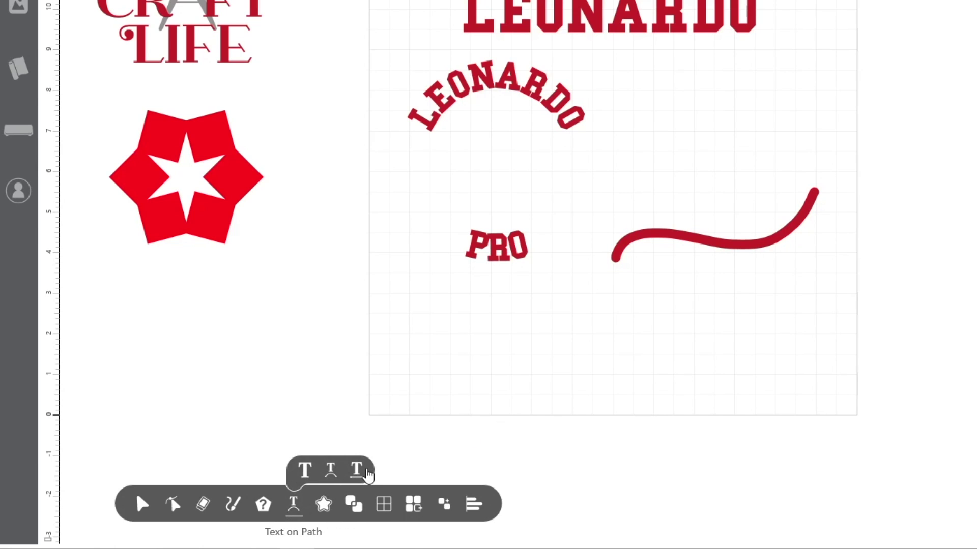
click(357, 471)
drag(655, 134, 575, 132)
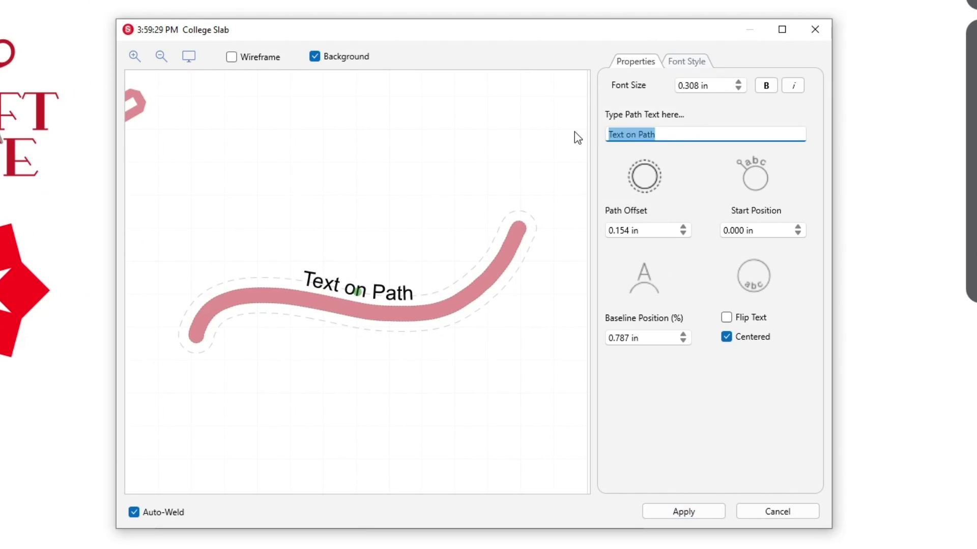
text(LEONARDO)
click(687, 63)
click(707, 280)
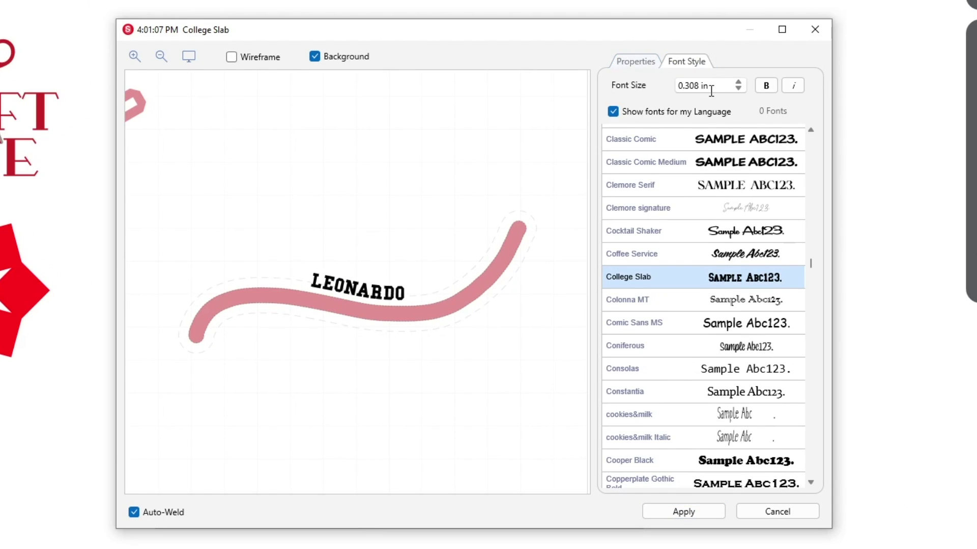
text(1)
Set the path text size to 1 in and adjust its start position, then apply it
key(Return)
click(683, 227)
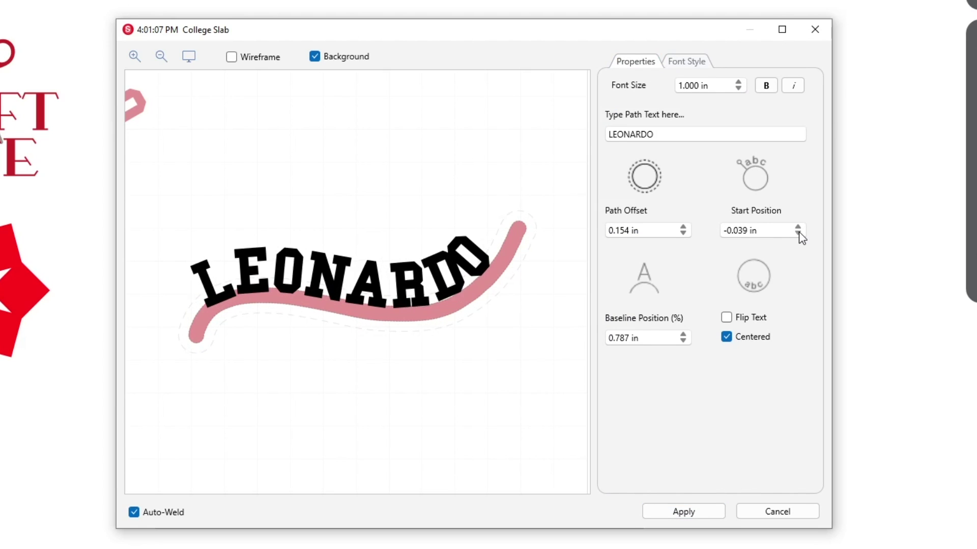
click(798, 233)
click(683, 341)
click(726, 318)
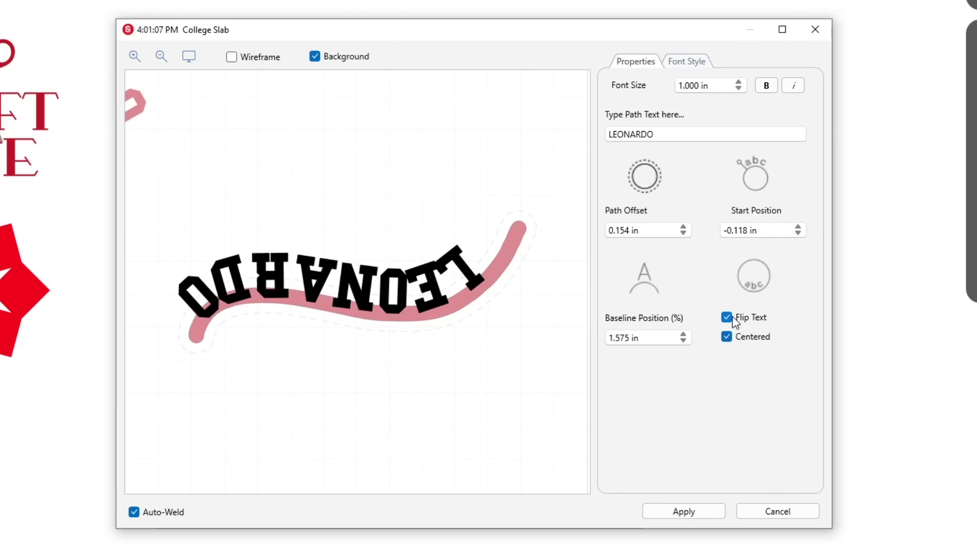
click(684, 512)
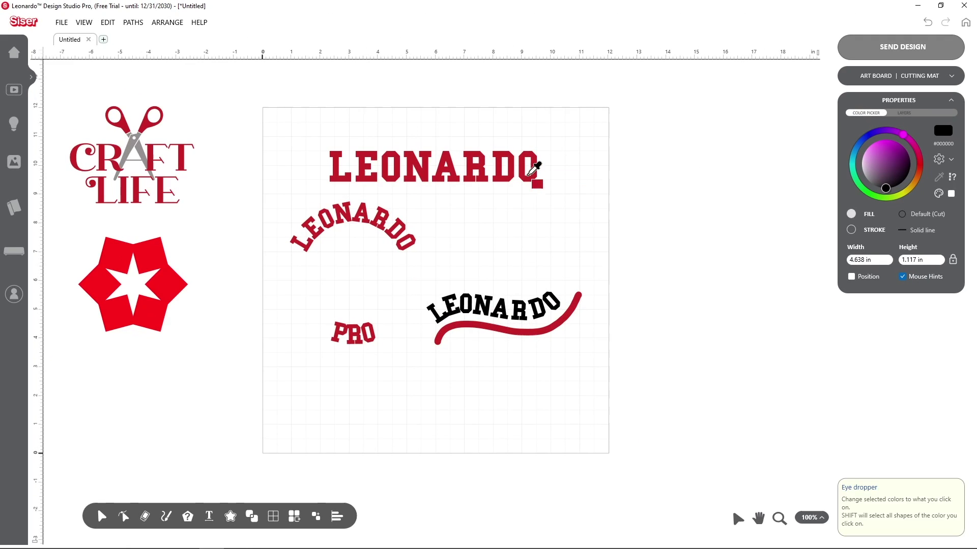
Colour the path text red and mesh-warp the LEONARDO block into a wavy flag shape
click(615, 225)
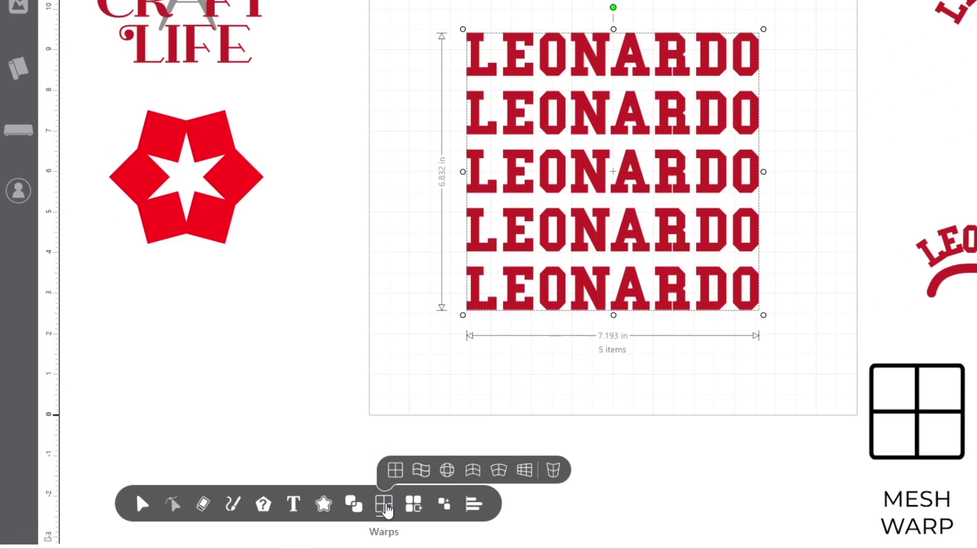
click(394, 471)
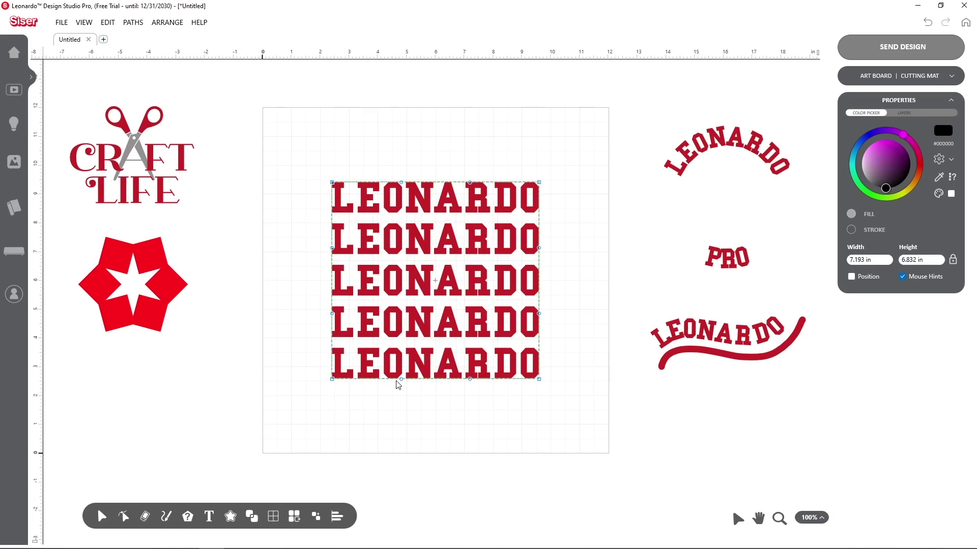
drag(400, 379, 404, 418)
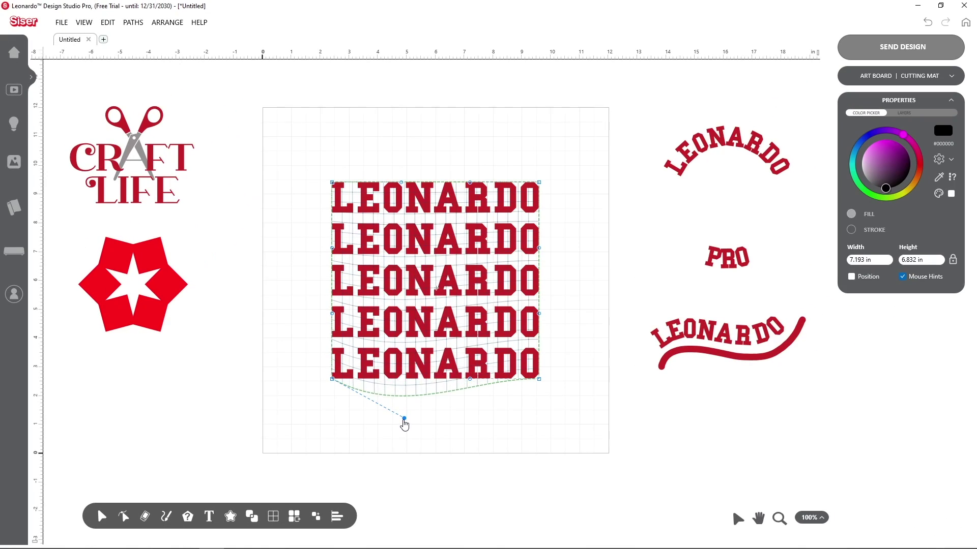
drag(469, 183, 480, 246)
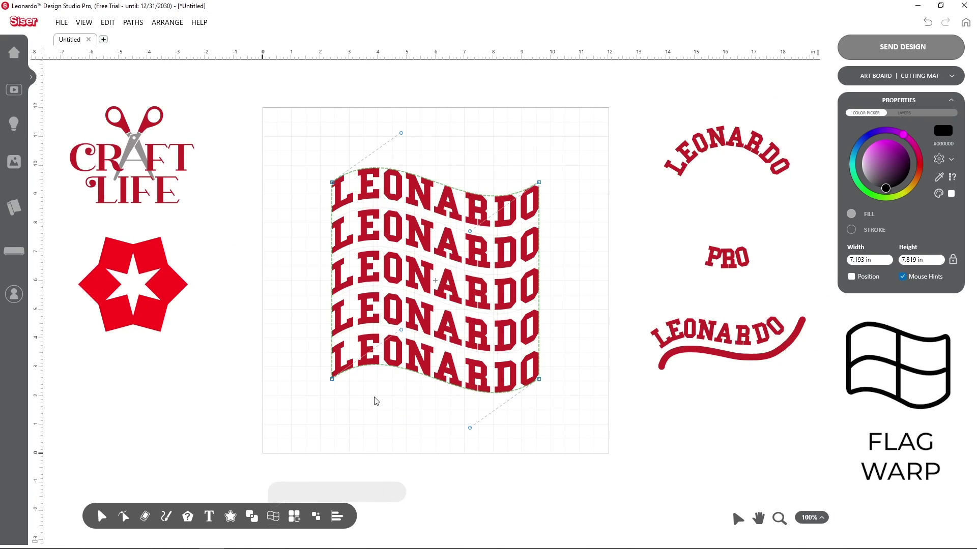
Try globe and tube warps on the LEONARDO text block, reshaping its bottom edge
click(274, 516)
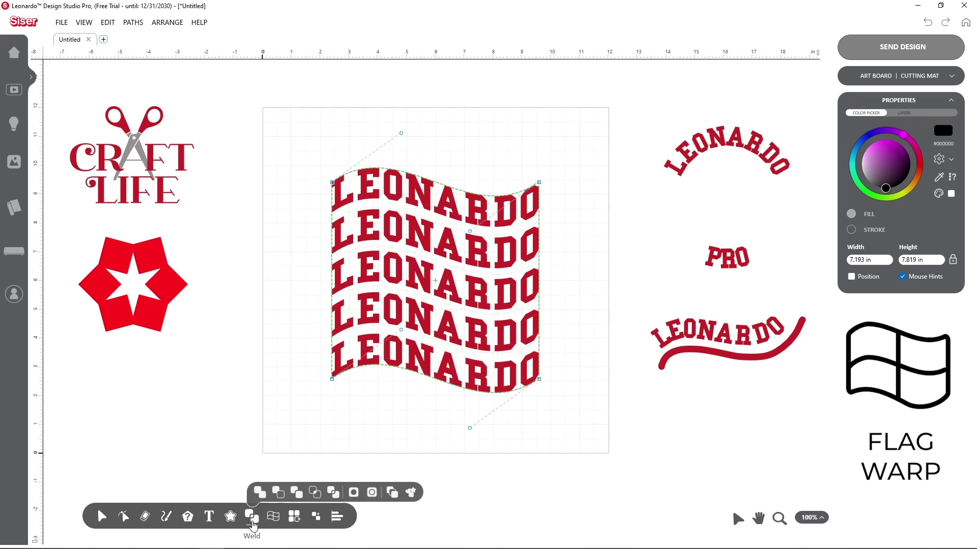
click(299, 492)
mouse_move(361, 429)
mouse_down()
mouse_move(366, 440)
mouse_move(346, 442)
mouse_up()
click(273, 516)
click(331, 492)
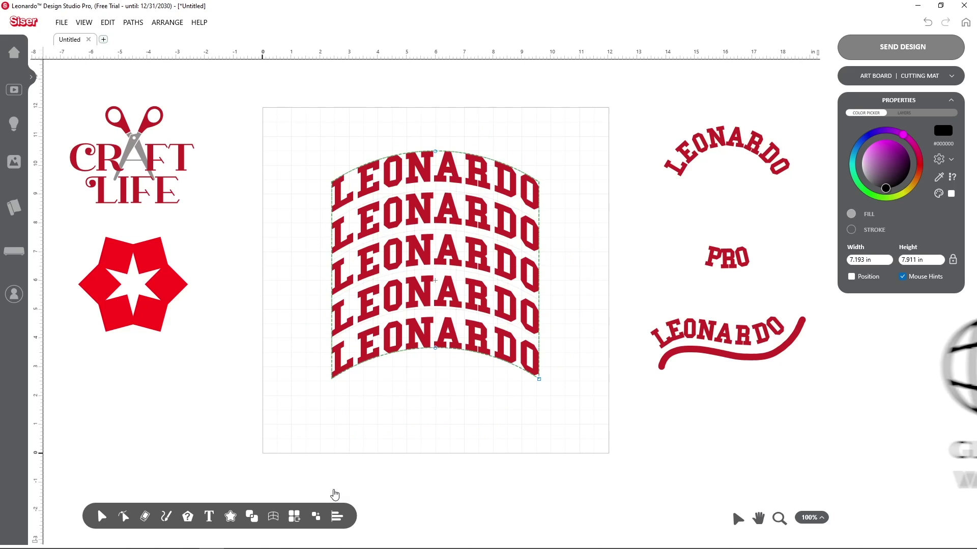
mouse_move(431, 366)
mouse_down()
mouse_move(434, 413)
mouse_move(455, 326)
mouse_up()
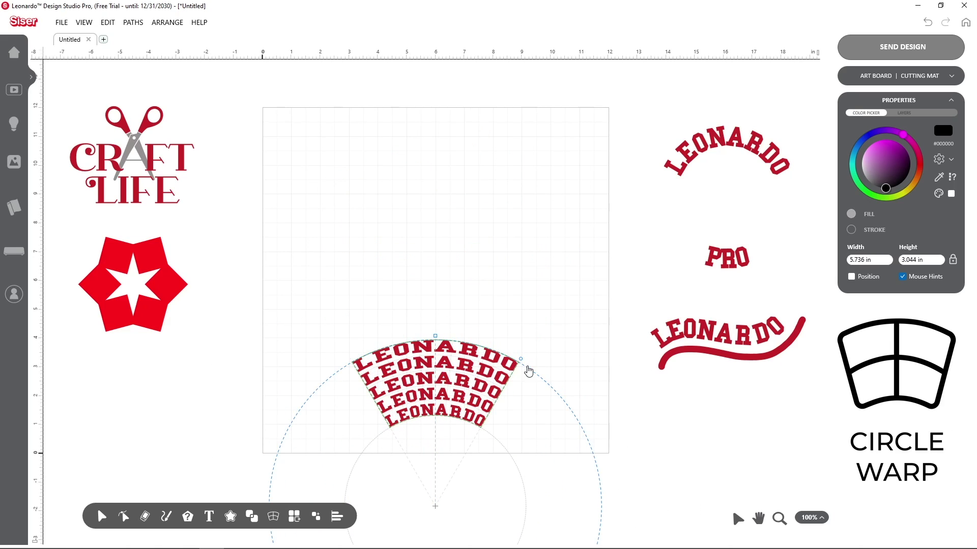
Stretch and skew the LEONARDO warp envelope in perspective, then finish editing it
drag(528, 366, 585, 247)
key(ctrl+z)
drag(539, 378, 538, 437)
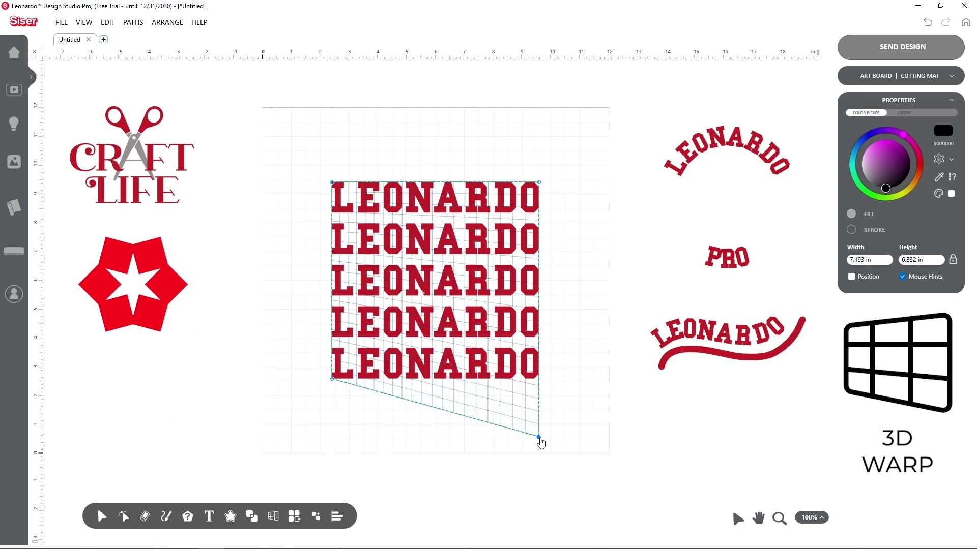
drag(539, 182, 544, 125)
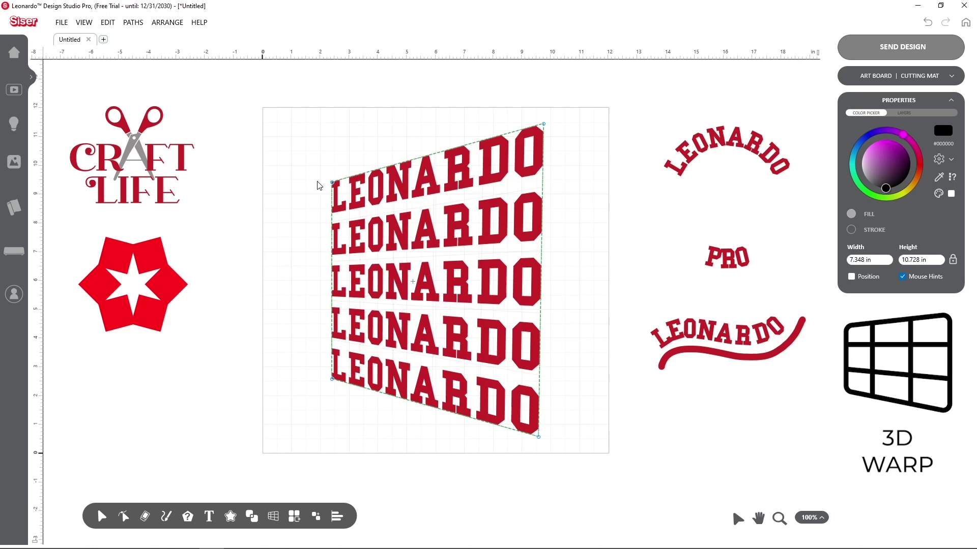
drag(331, 182, 339, 249)
mouse_move(332, 379)
mouse_down()
mouse_move(333, 393)
mouse_move(340, 355)
mouse_up()
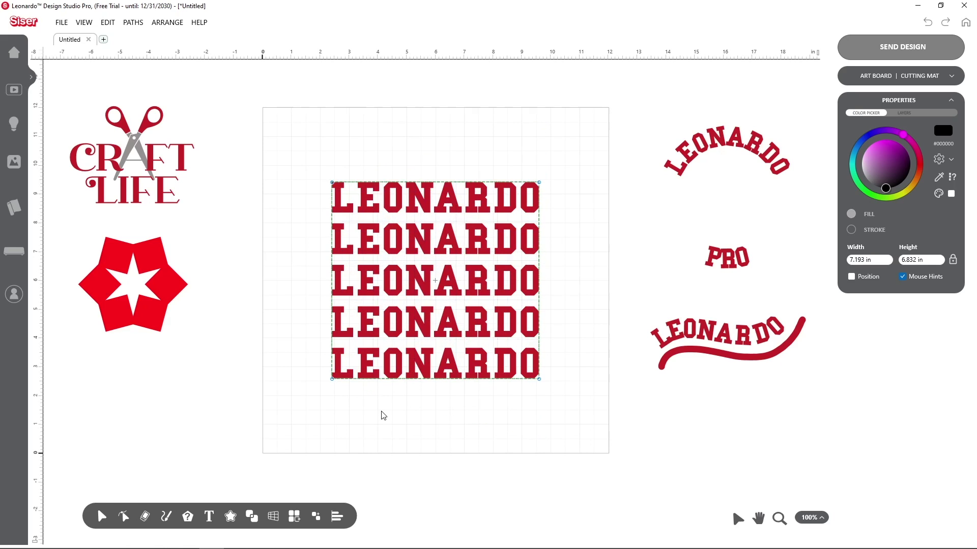
click(419, 253)
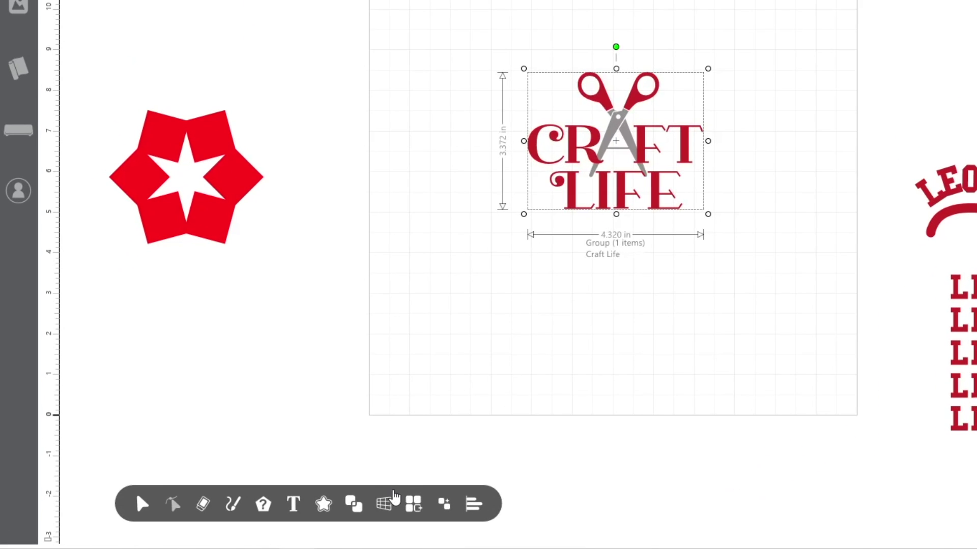
click(384, 505)
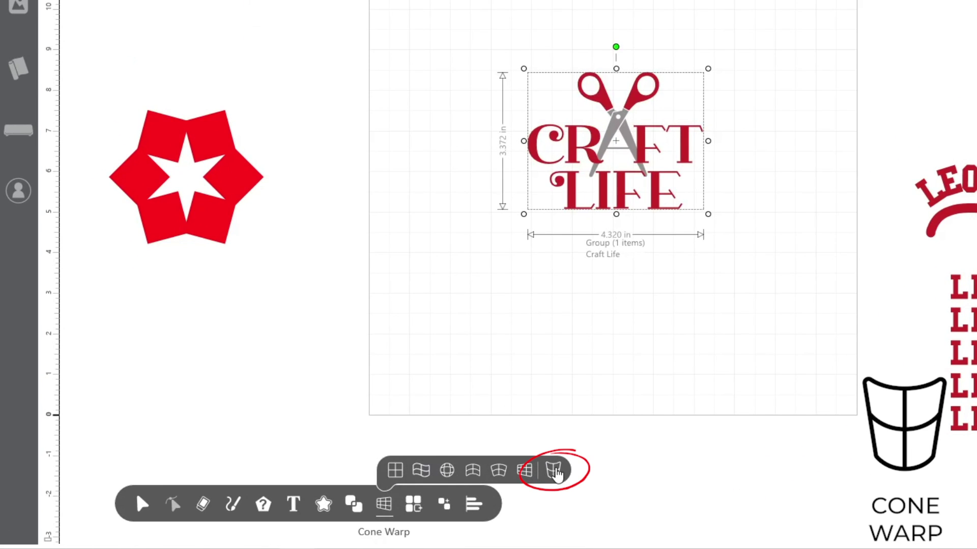
Cone-warp Craft Life with top 4.528, bottom 3.346 and length 1.969 in
click(556, 472)
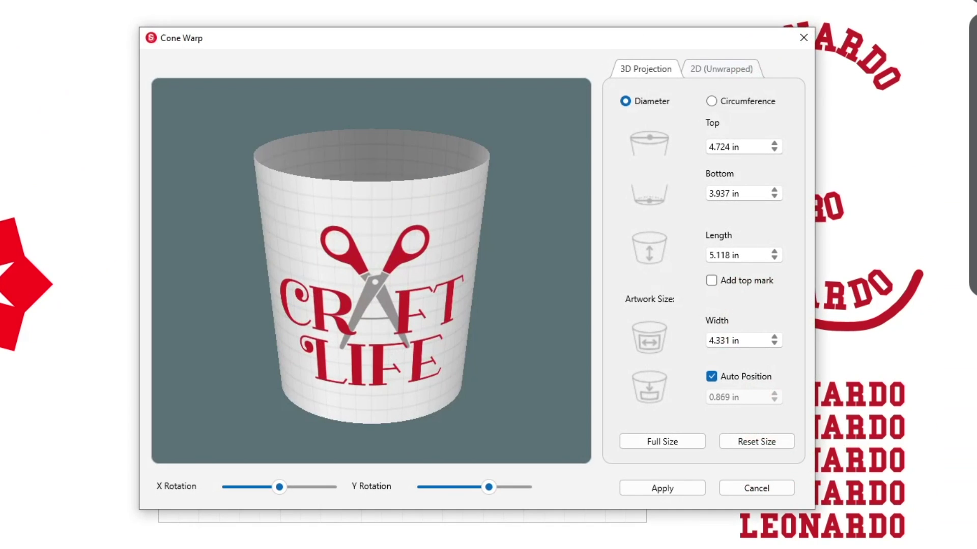
click(775, 144)
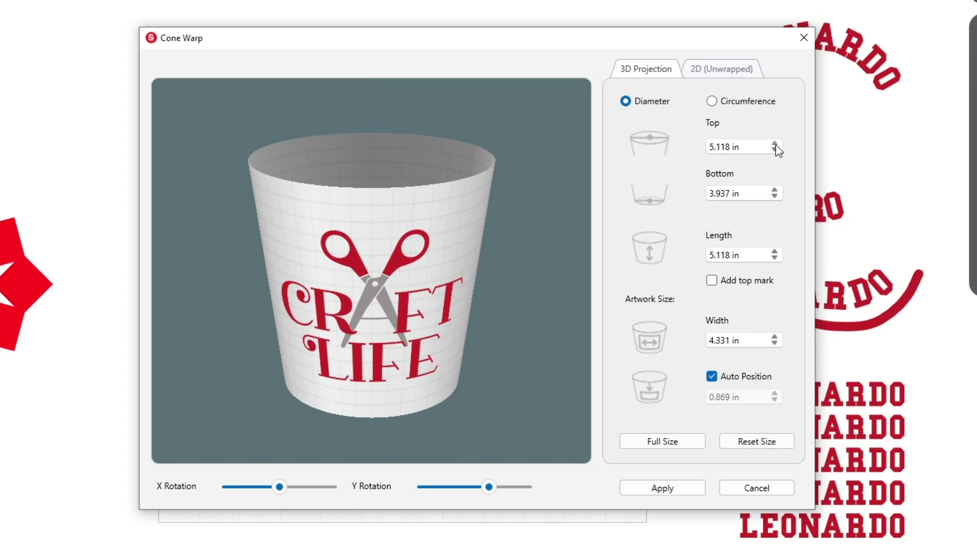
click(775, 151)
click(775, 197)
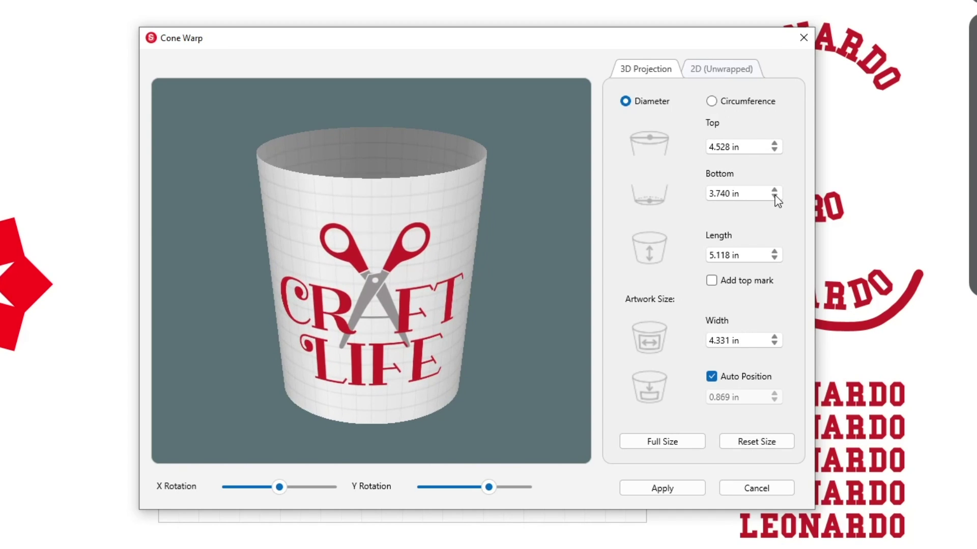
click(775, 252)
click(774, 252)
click(774, 251)
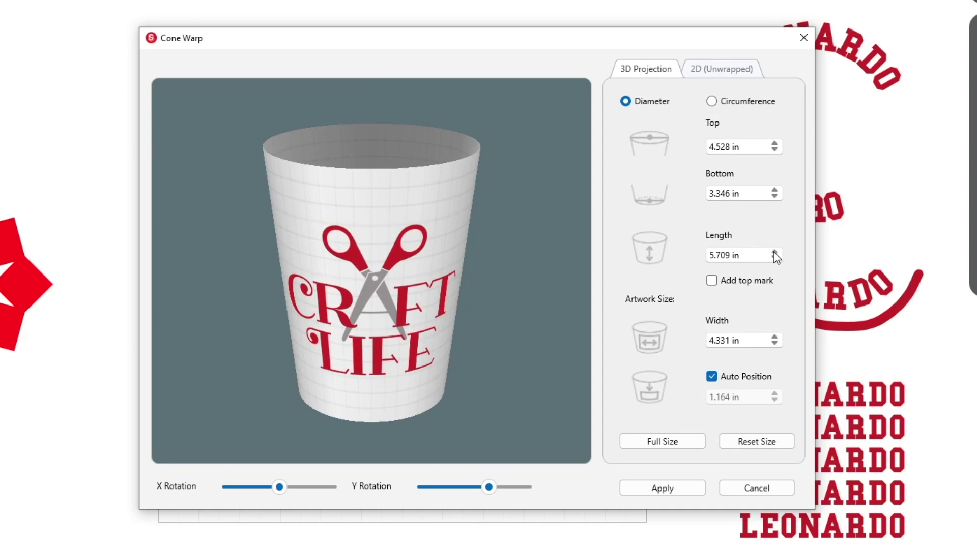
click(774, 258)
click(774, 259)
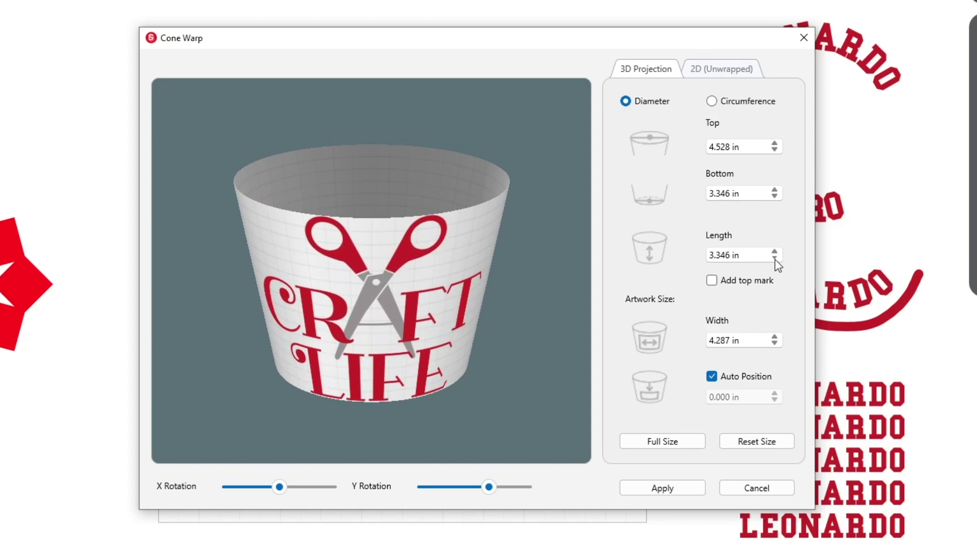
click(774, 259)
Adjust the artwork width and reset its size, then apply the cone warp
click(712, 378)
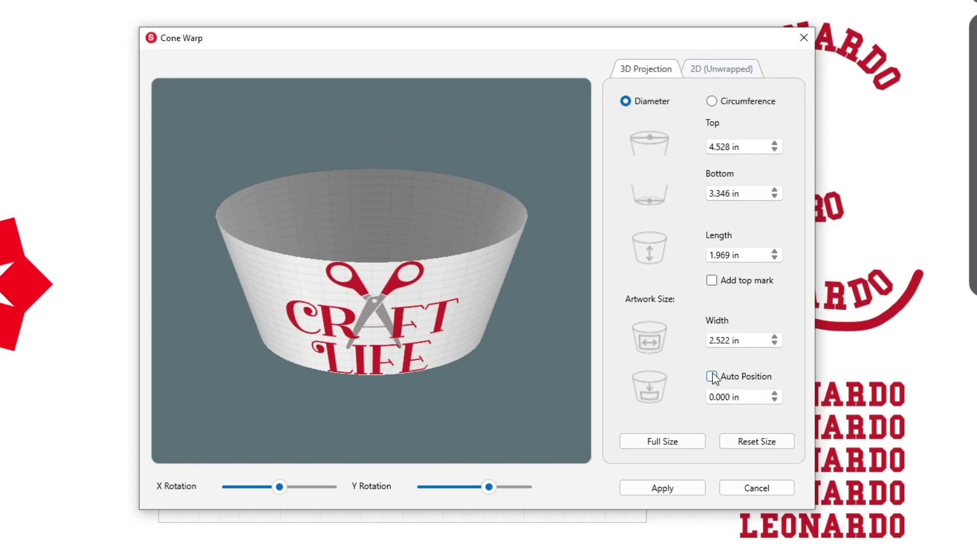
click(712, 378)
click(775, 343)
click(694, 442)
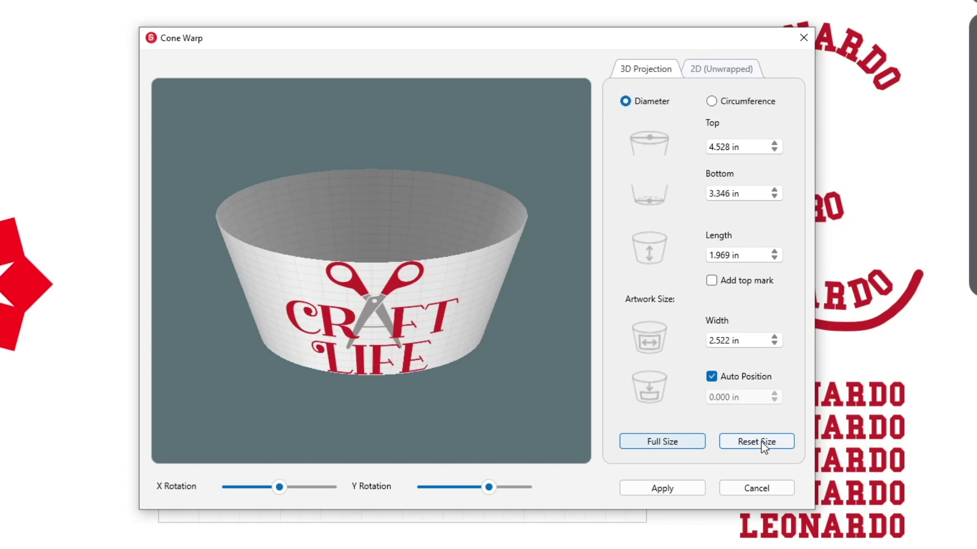
click(762, 444)
click(775, 344)
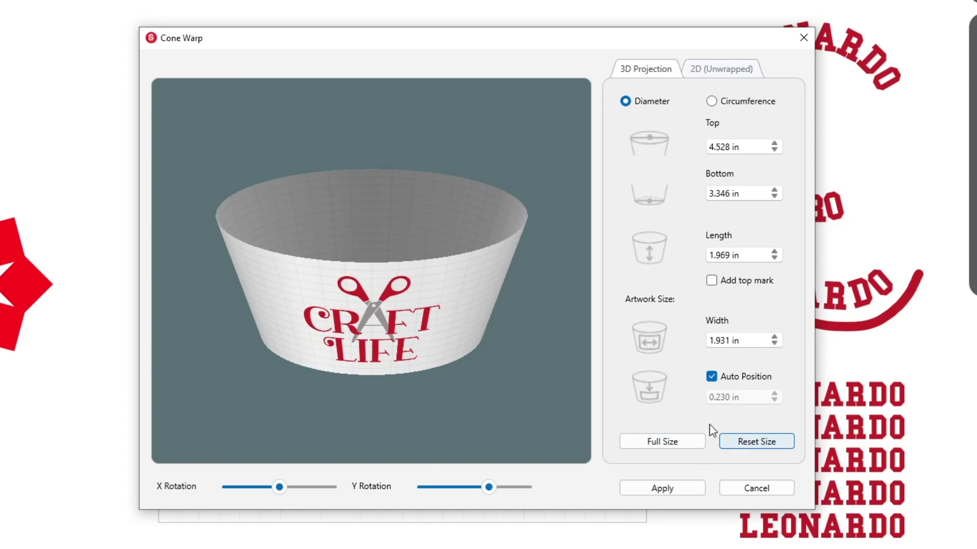
click(675, 489)
drag(468, 285, 554, 352)
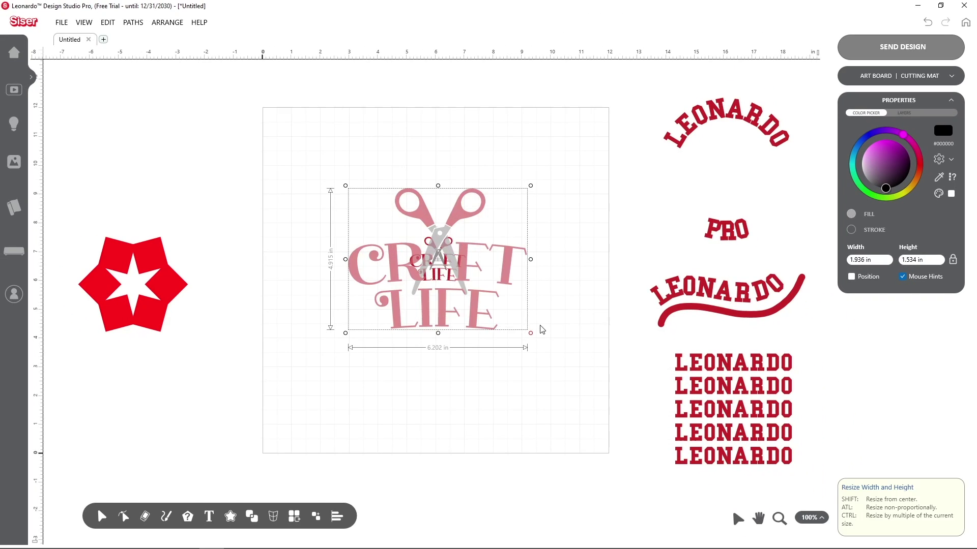
key(ctrl+z)
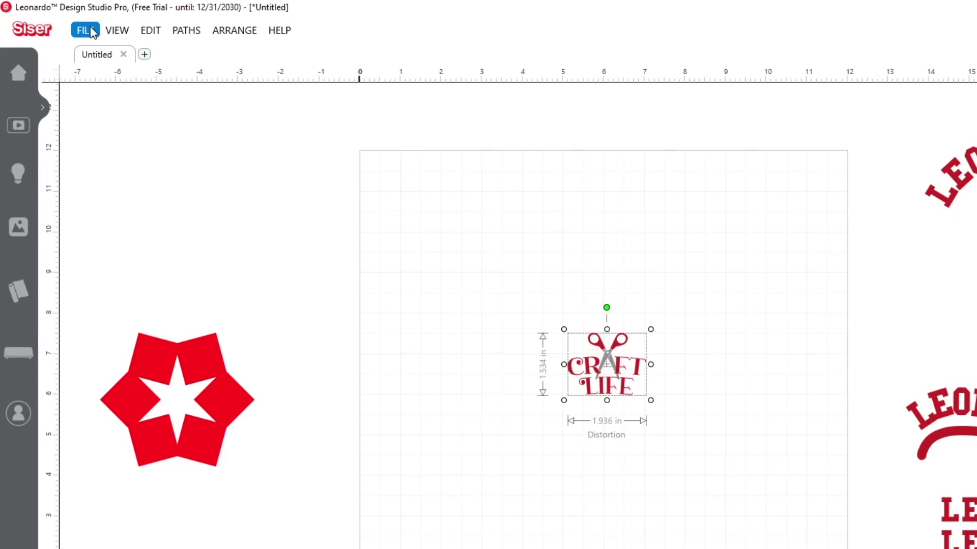
click(91, 33)
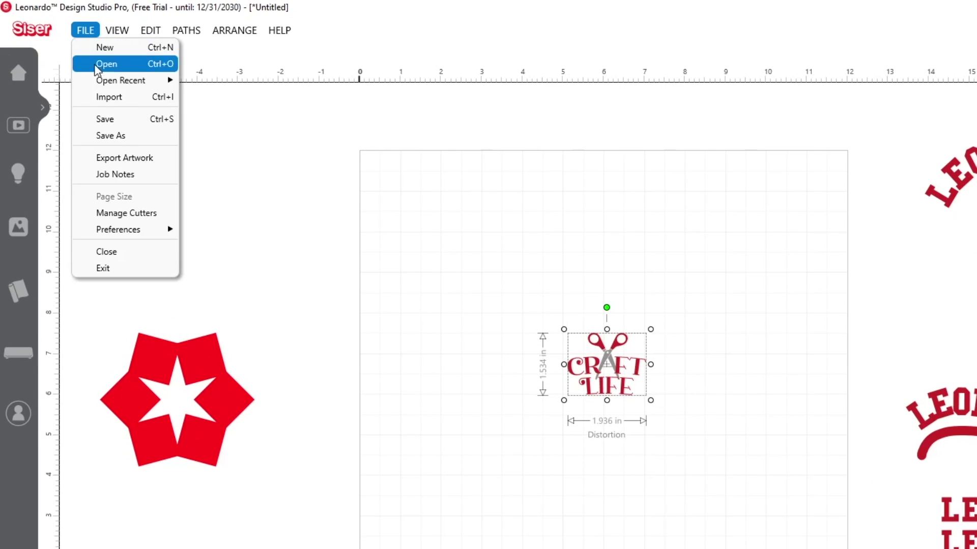
click(92, 159)
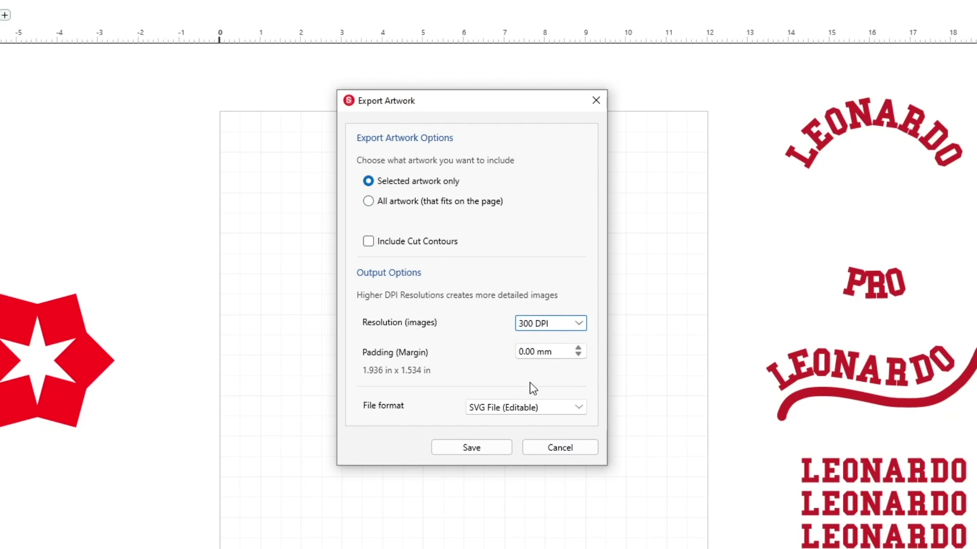
click(530, 408)
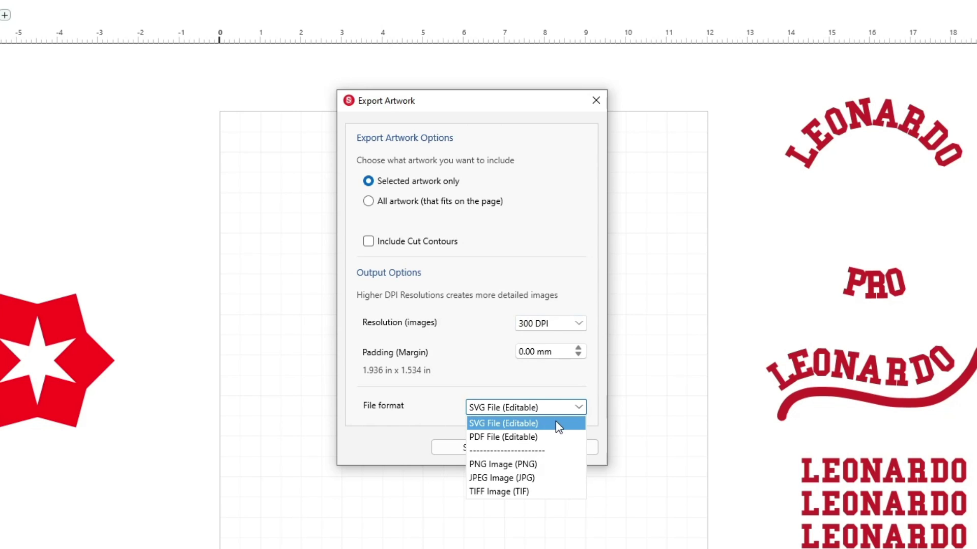
click(556, 423)
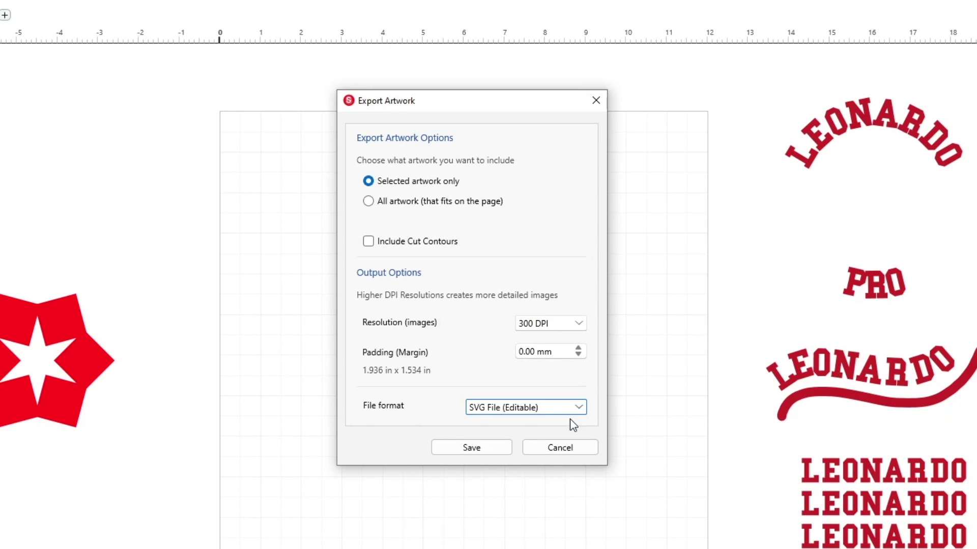
click(566, 451)
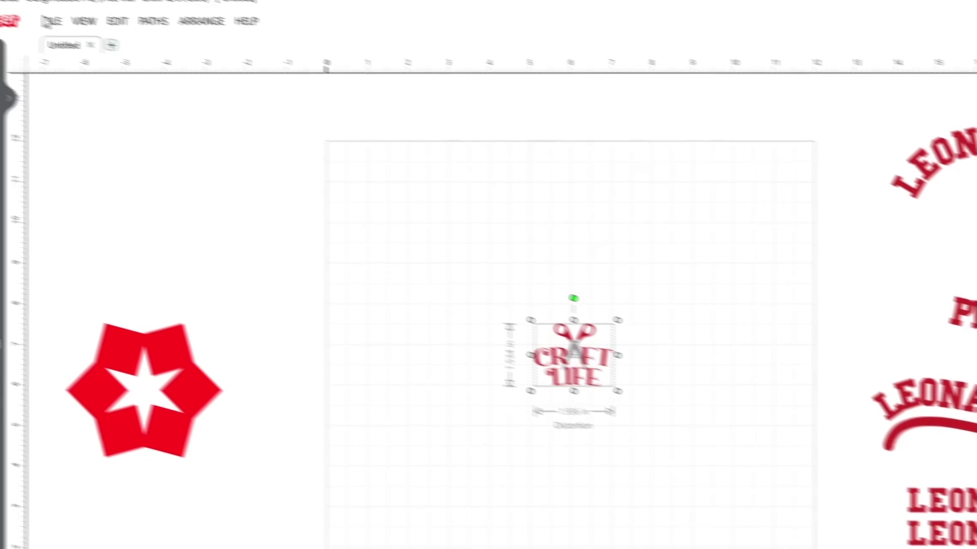
Enter 'Craft Life Tumbler' in Job Notes, review Job Info, and update the note
click(85, 30)
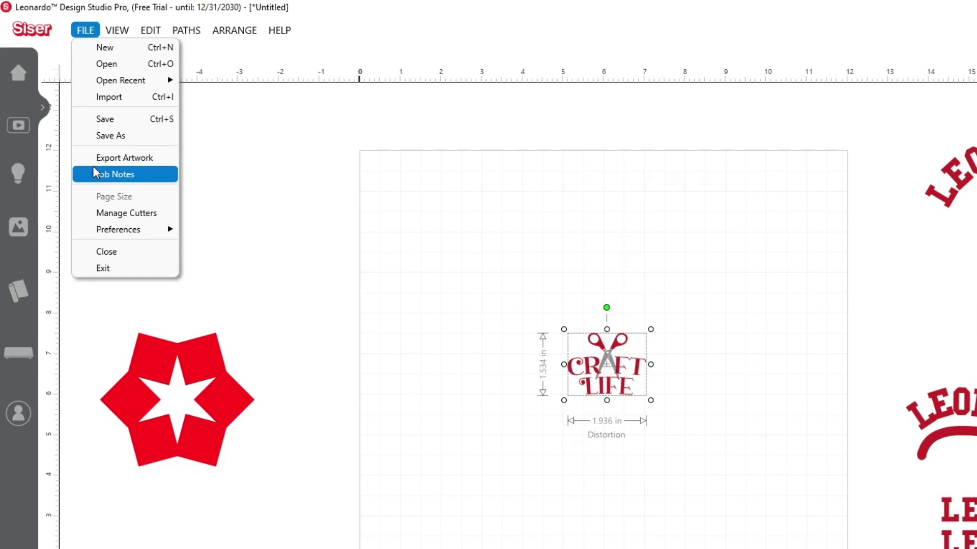
click(115, 174)
text(Craft Life Tumbler)
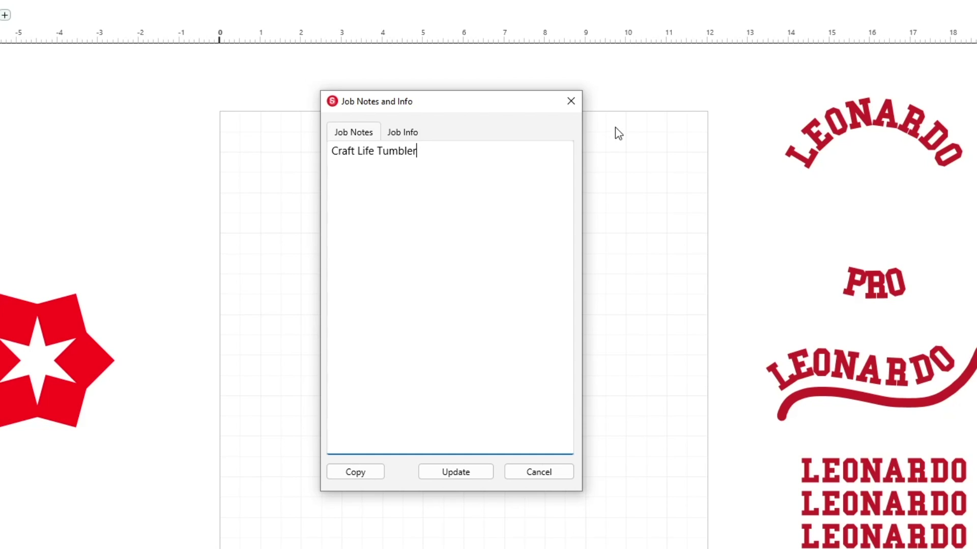
click(405, 133)
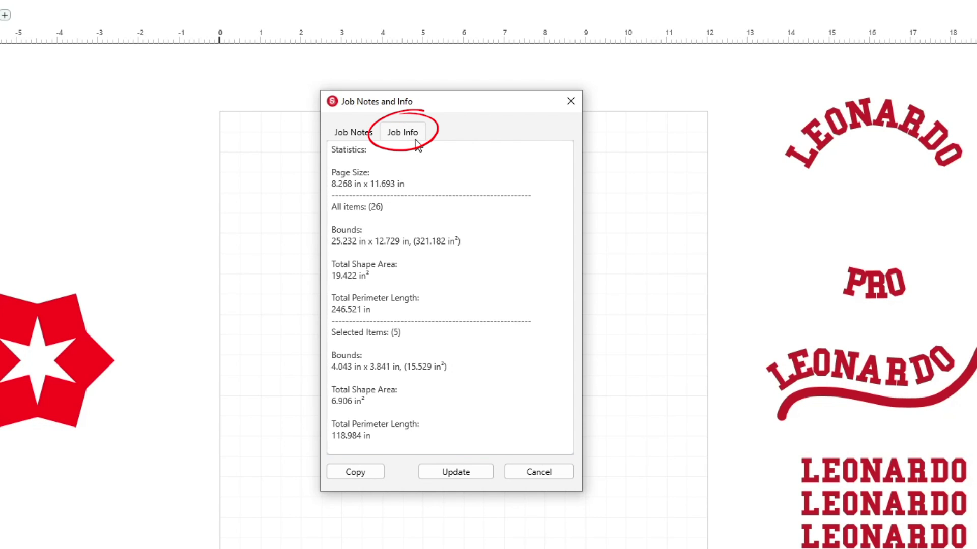
click(357, 135)
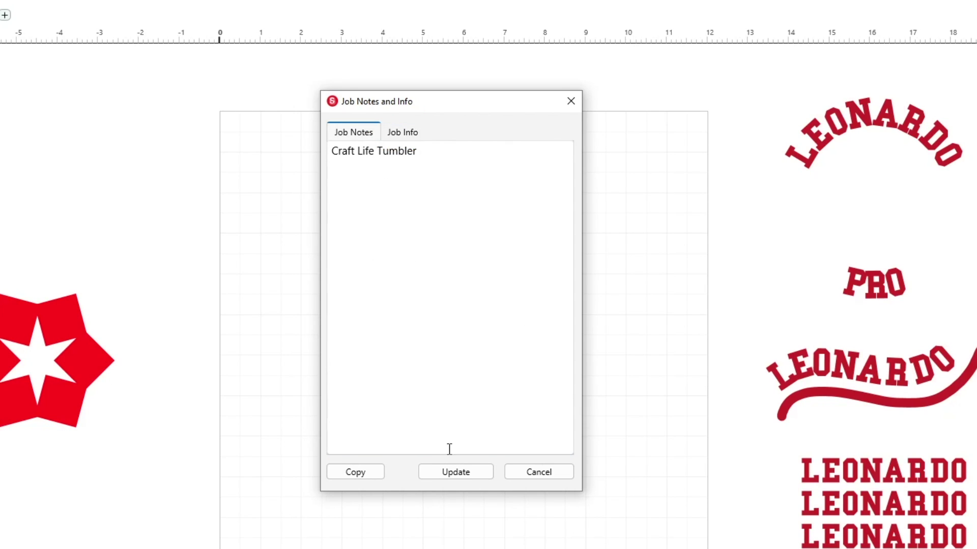
click(462, 473)
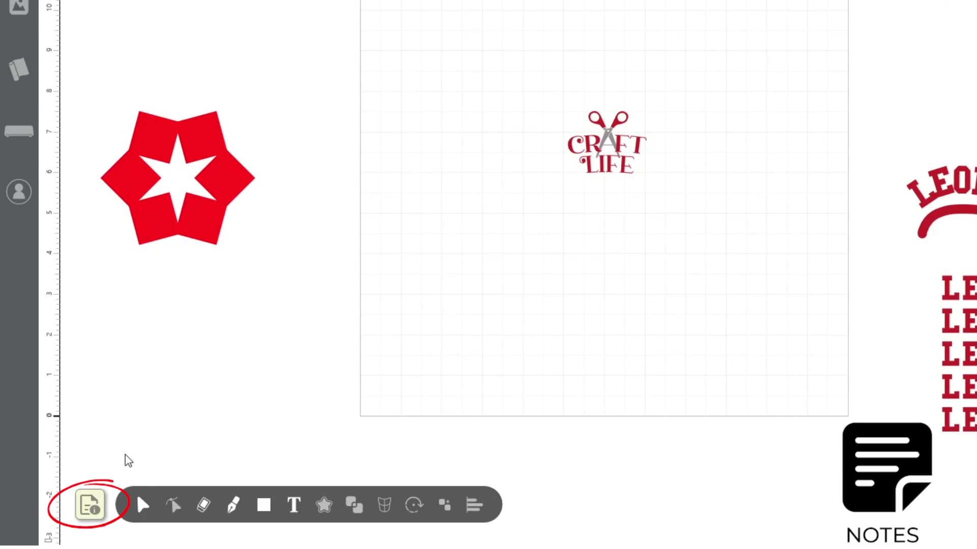
Reopen the Job Notes and Info dialog showing the 'Craft Life Tumbler' note
click(86, 509)
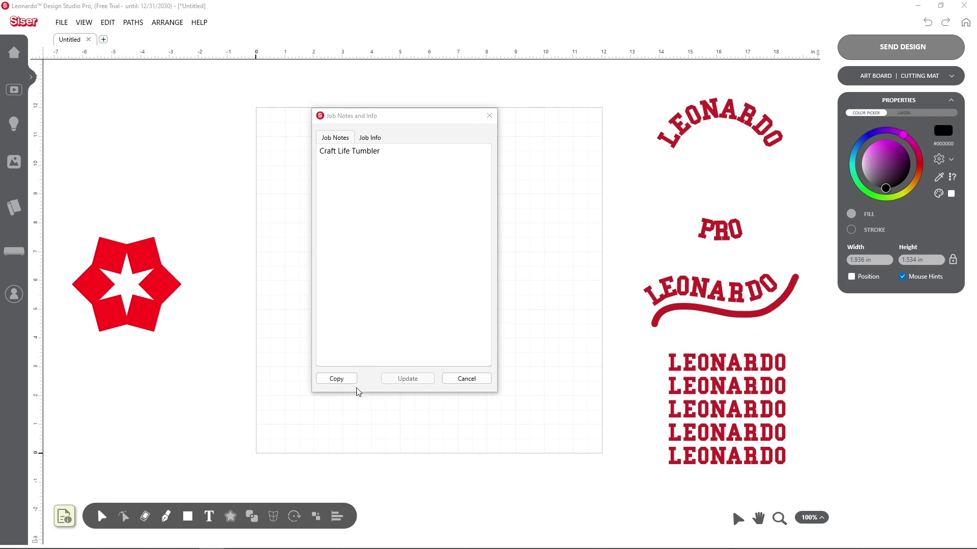